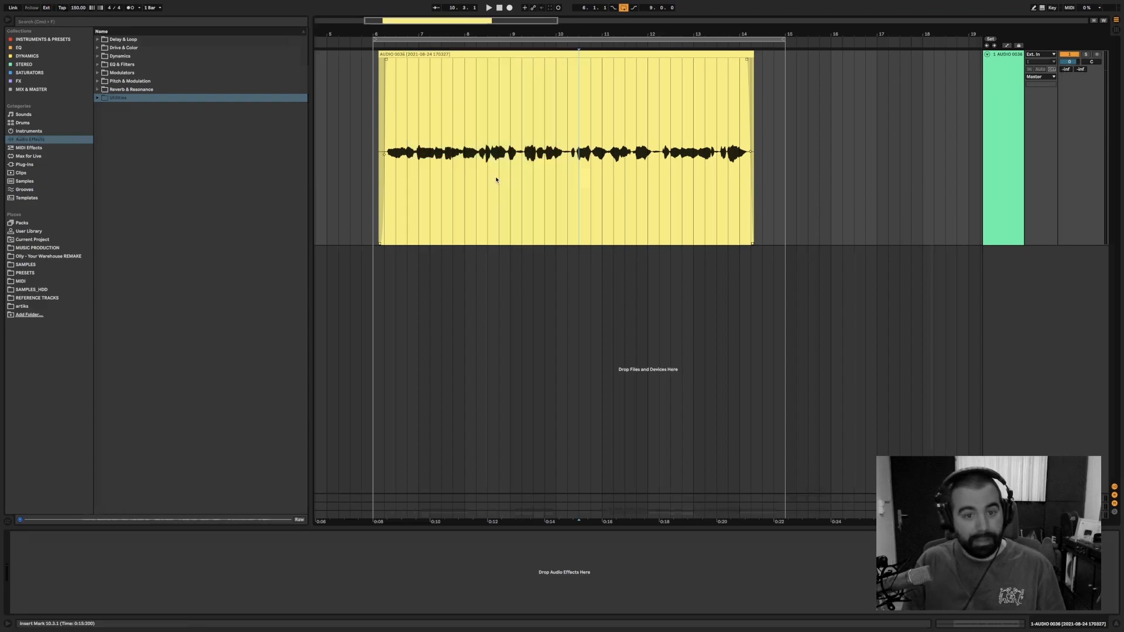
Place the insert marker at the start of the vocal clip and add a Utility audio effect to the track.
click(499, 176)
click(432, 178)
click(401, 176)
click(390, 173)
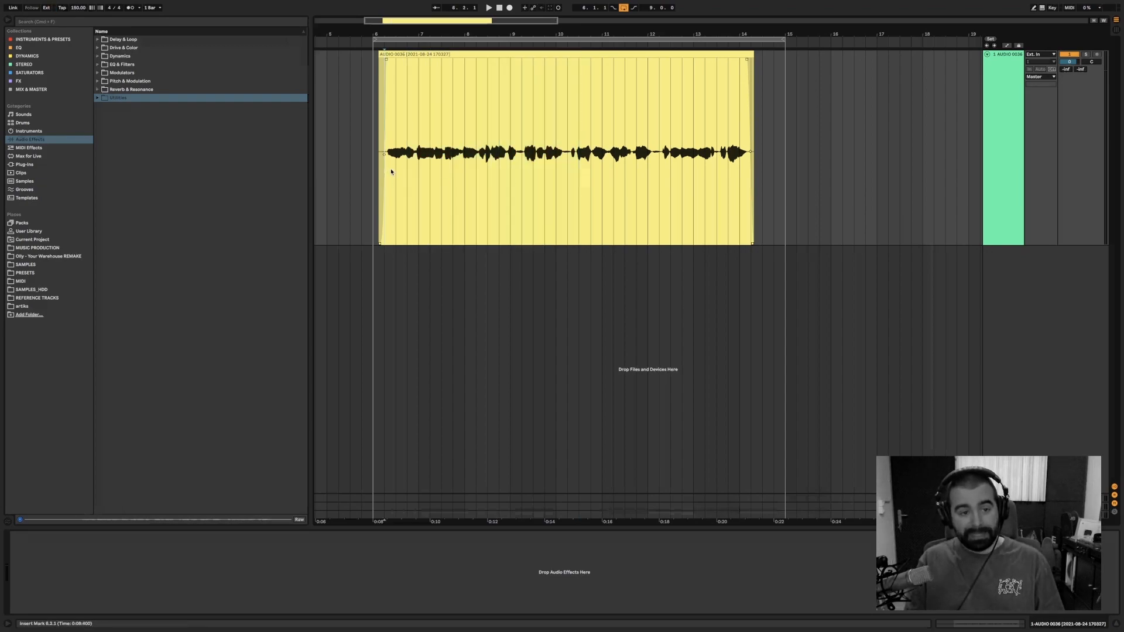
click(98, 98)
drag(122, 141, 225, 557)
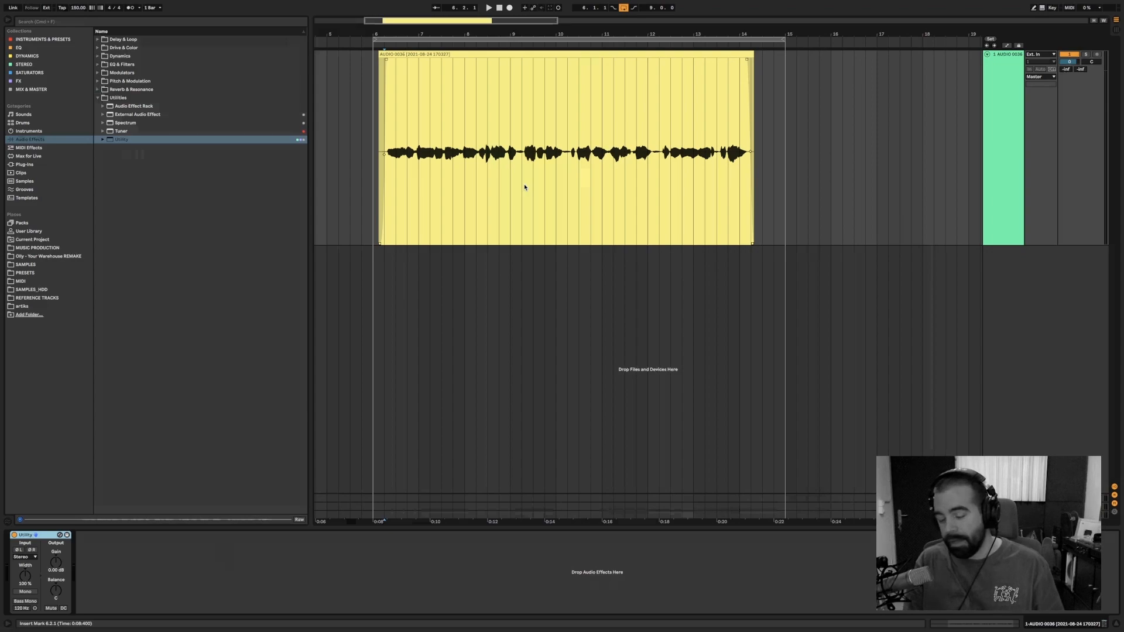
Play the vocal clip while trying out the Utility's Gain, then stop playback.
key(space)
drag(58, 563, 54, 588)
key(space)
click(36, 538)
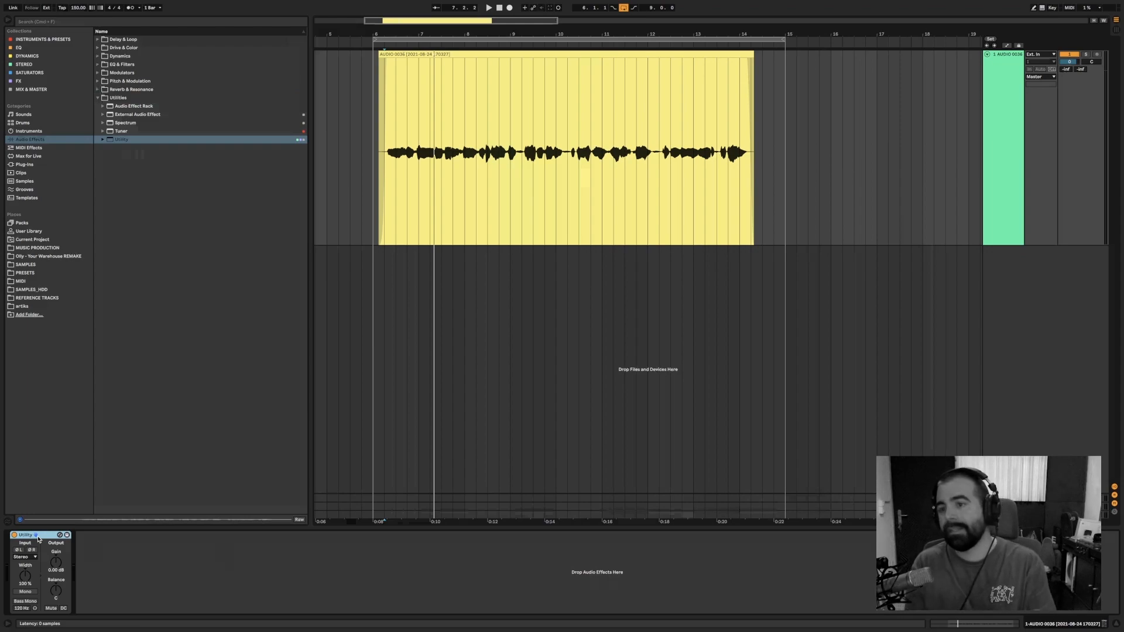
drag(38, 539, 137, 107)
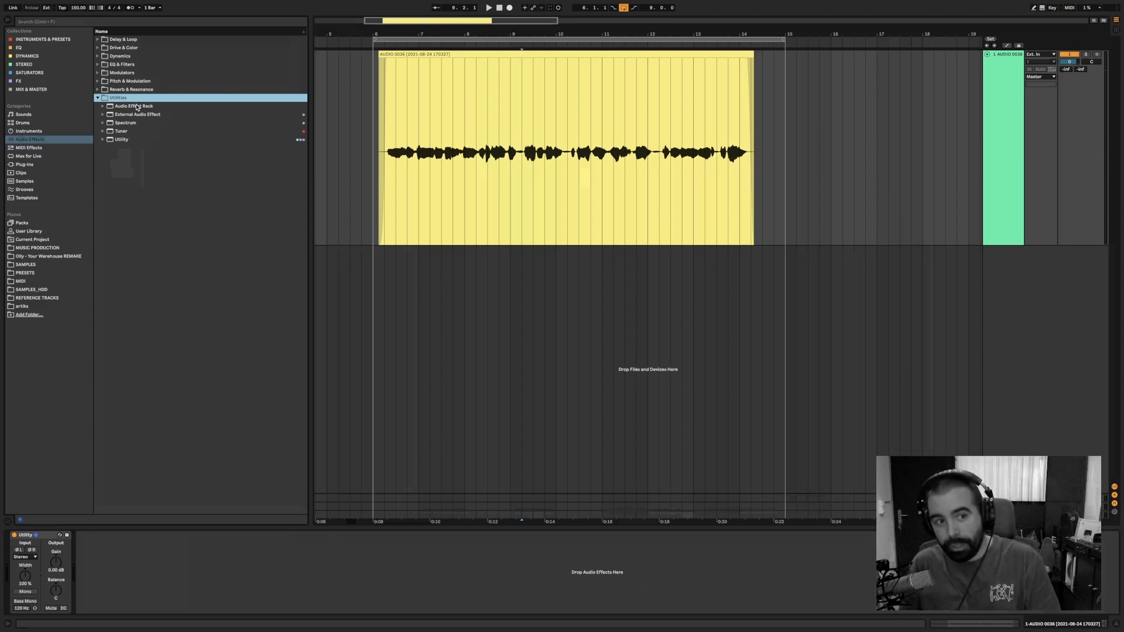
drag(511, 161, 658, 168)
click(663, 163)
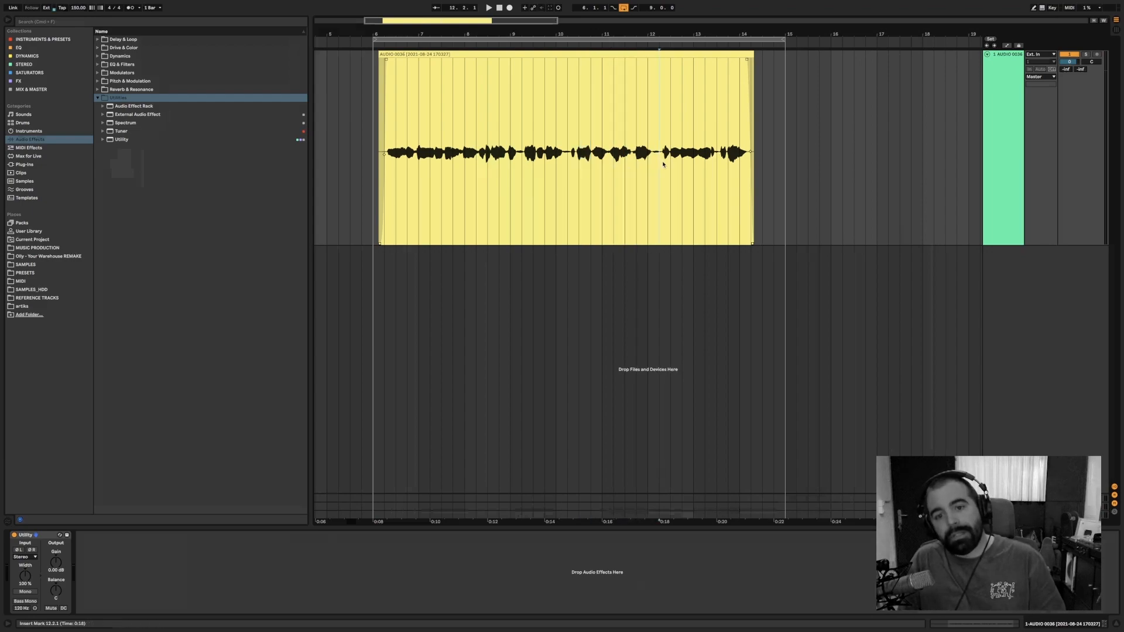
click(678, 167)
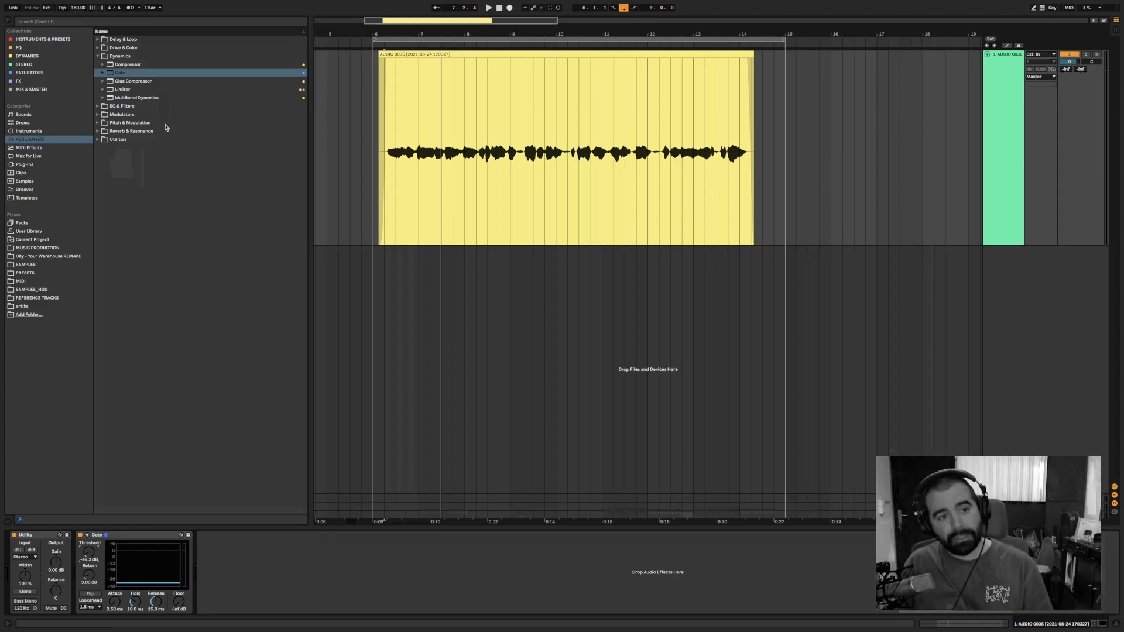
Add a Glue Compressor after the Gate and group the Utility, Gate and Glue Compressor into an Audio Effect Rack.
drag(124, 81, 277, 576)
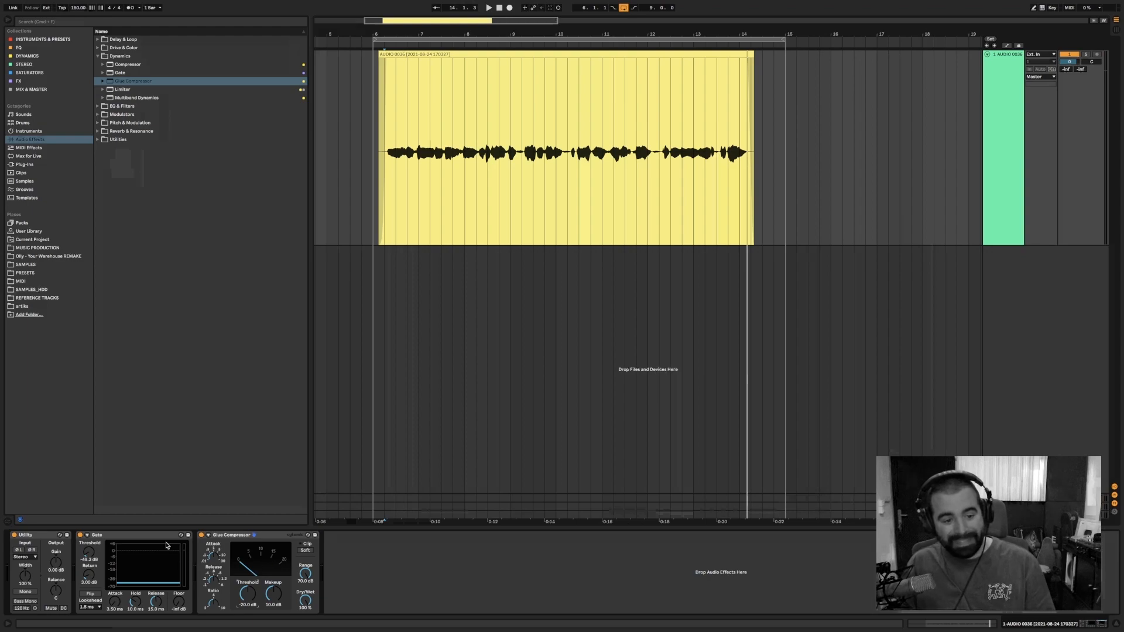
click(44, 535)
shift+click(224, 537)
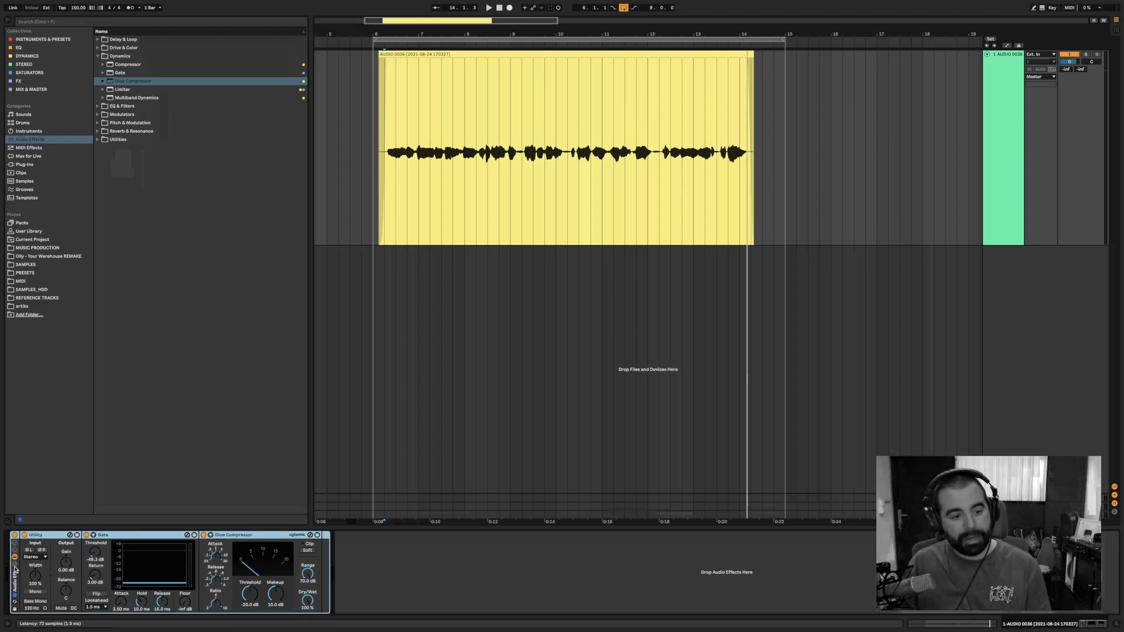
key(super+g)
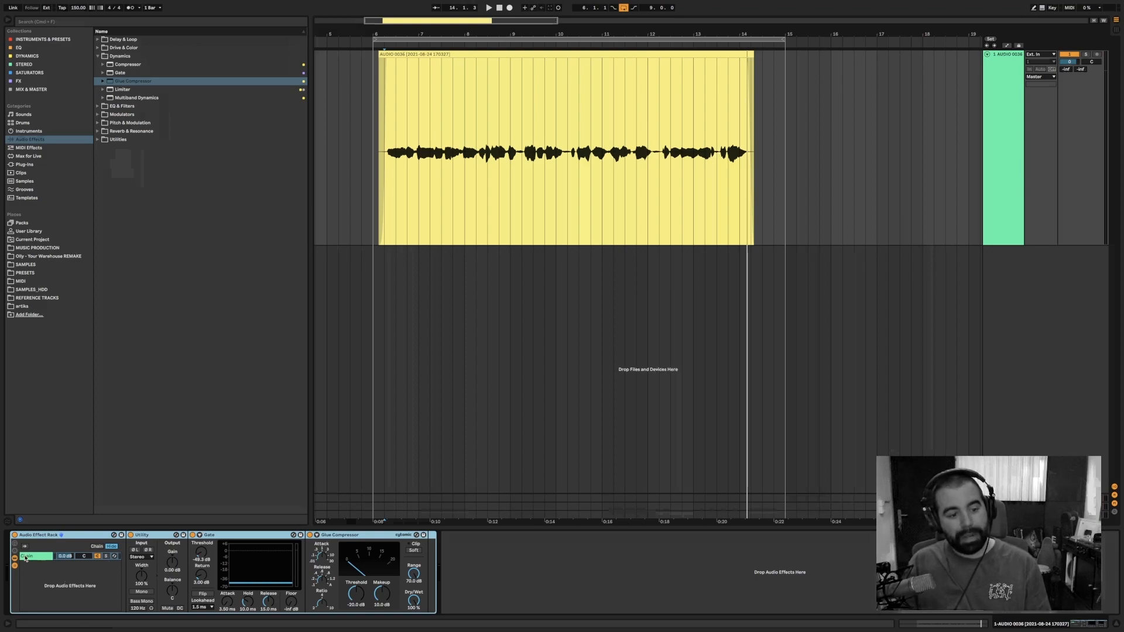
Rename the rack's chain PRESENCIA and show the rack's macro controls.
key(super+r)
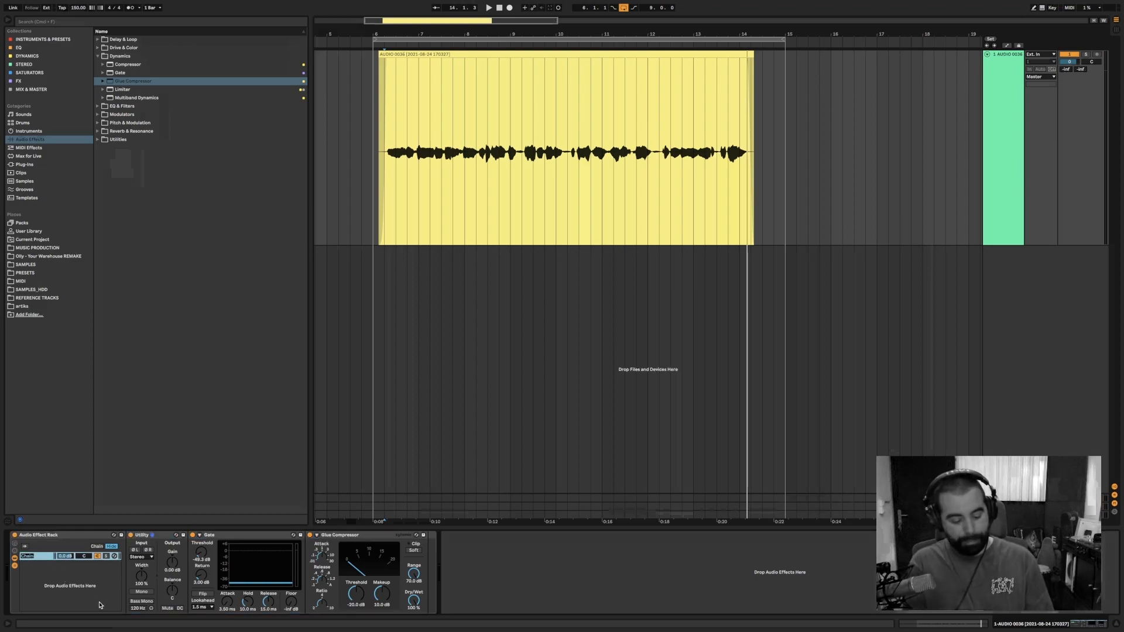
text(PRESENCIA)
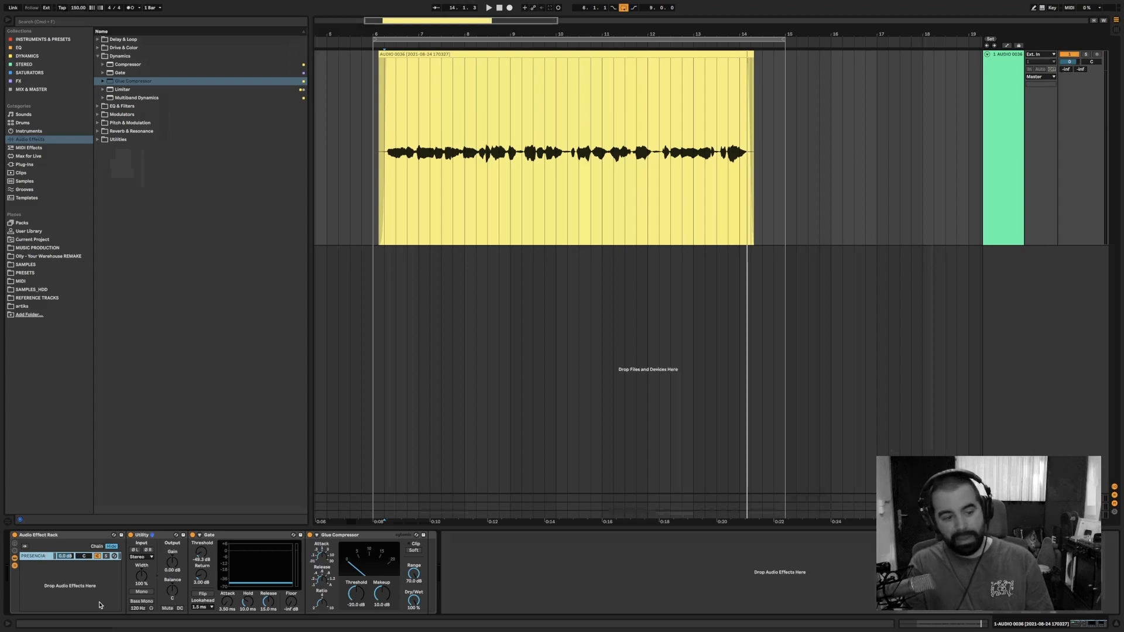
key(Return)
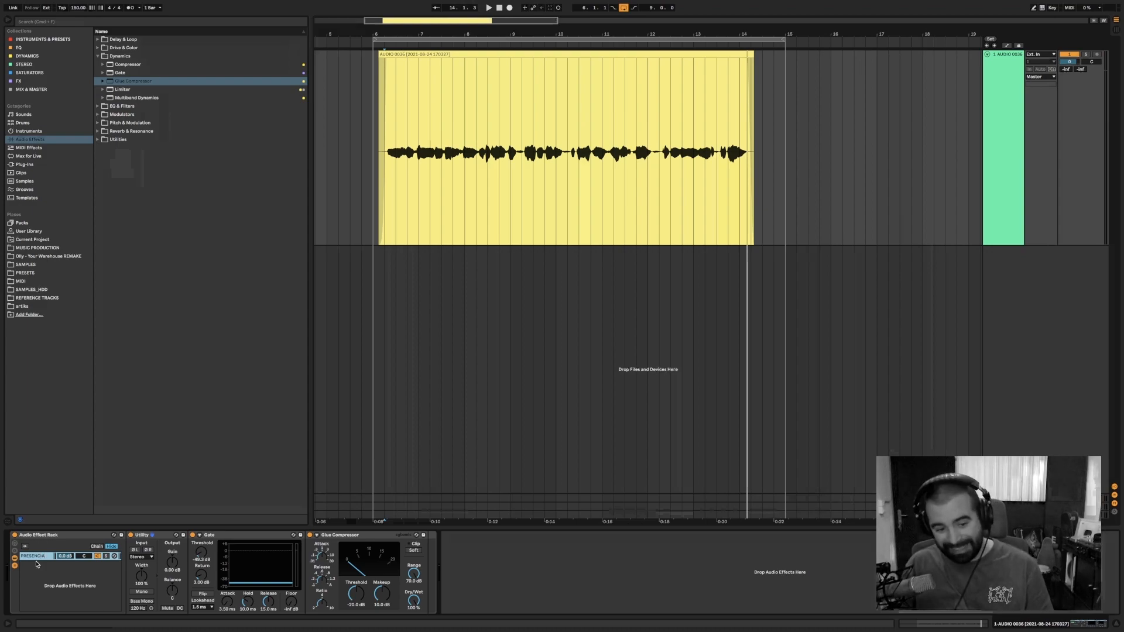
click(16, 545)
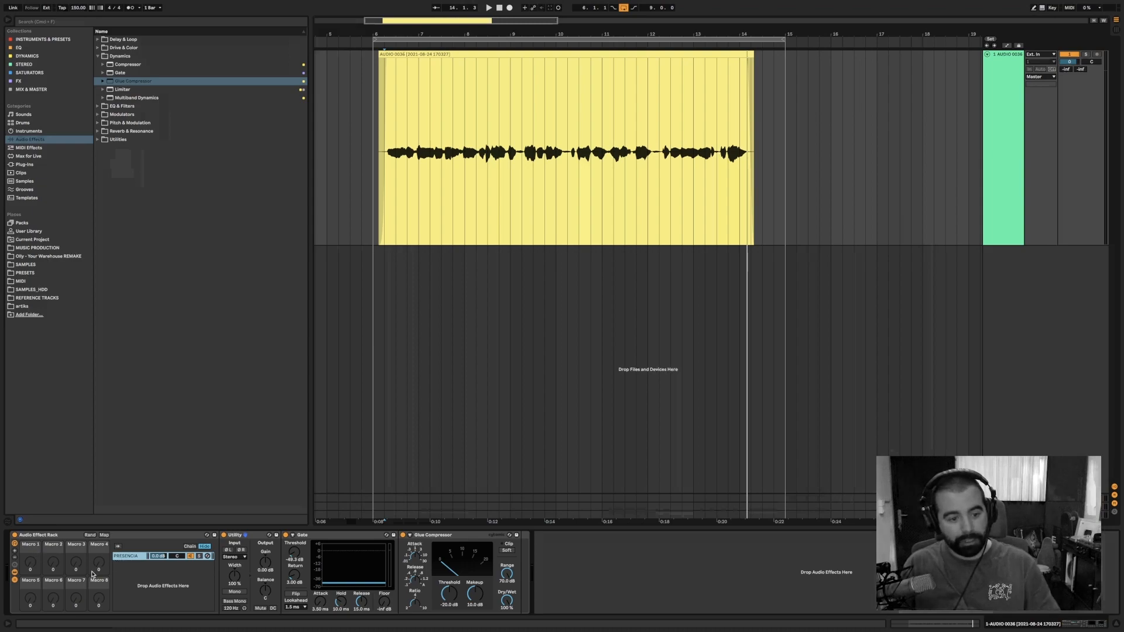
Map the Utility's Gain to Macro 1, color the macro yellow and try its knob.
right_click(265, 564)
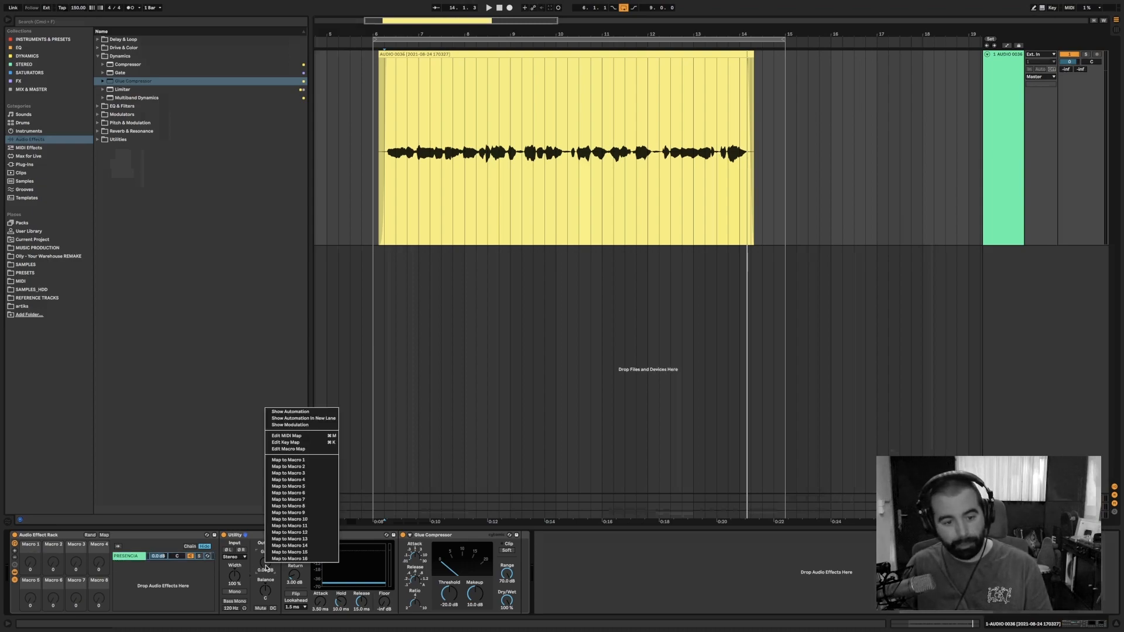
click(290, 467)
right_click(33, 545)
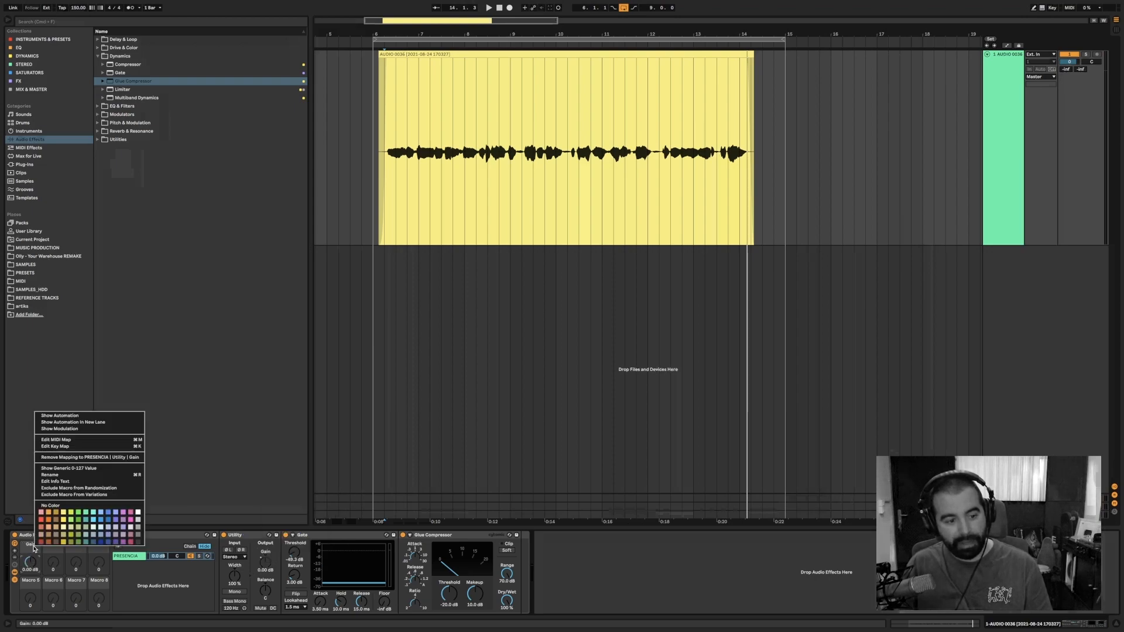
click(57, 520)
right_click(27, 548)
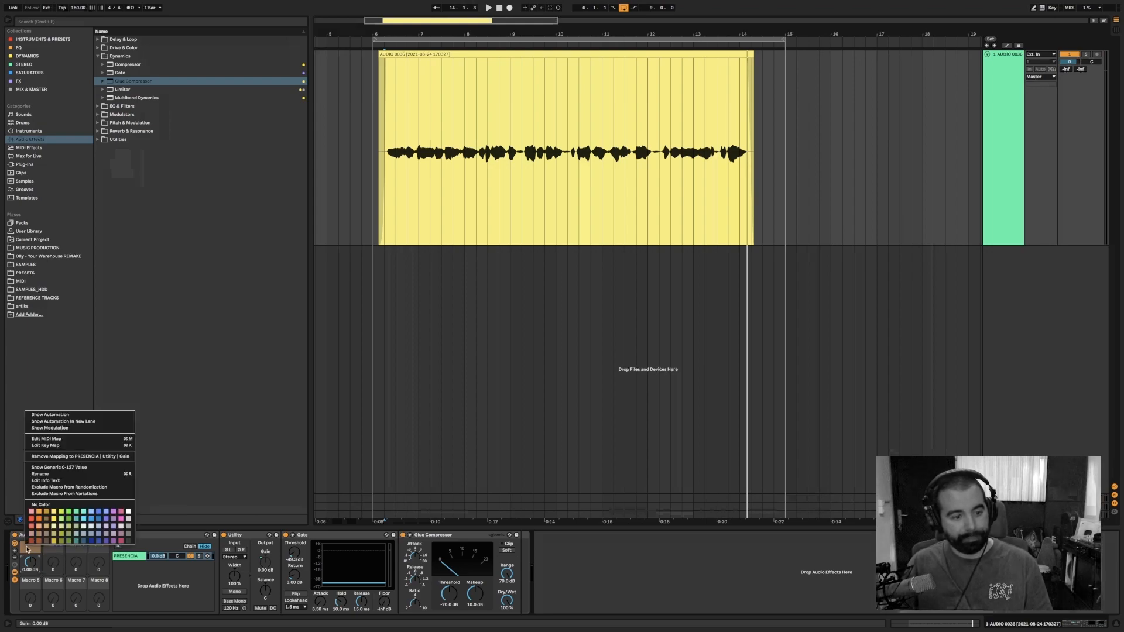
click(52, 533)
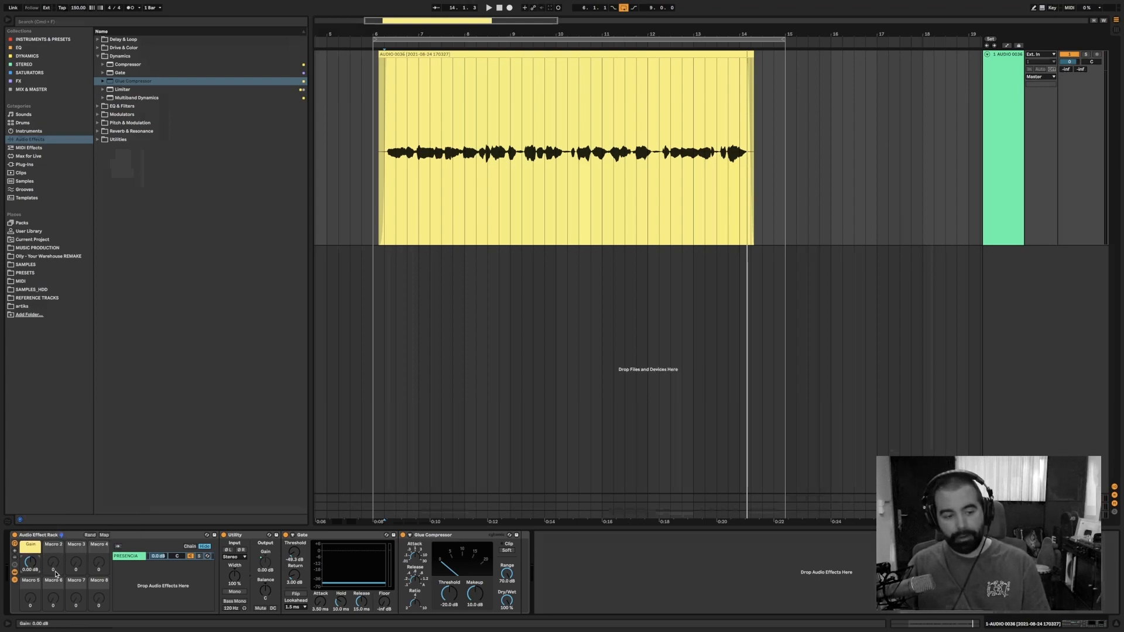
drag(30, 562, 30, 609)
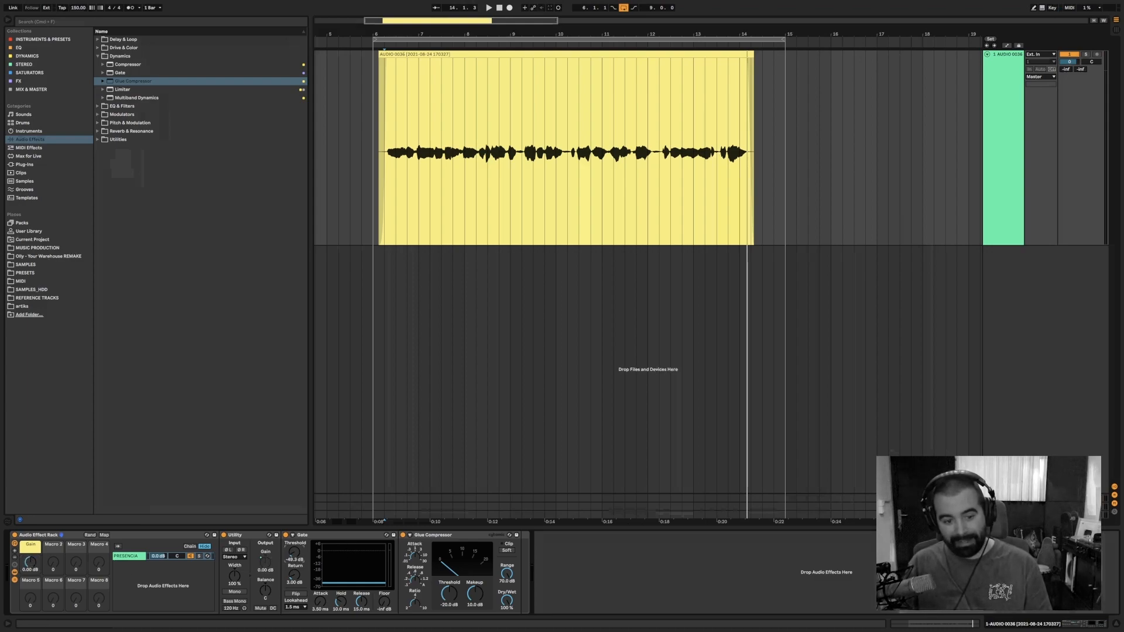
Try the Gate's Threshold, map it to Macro 2 and rename the macro GATE.
mouse_move(295, 553)
mouse_down()
mouse_move(296, 542)
mouse_move(296, 570)
mouse_up()
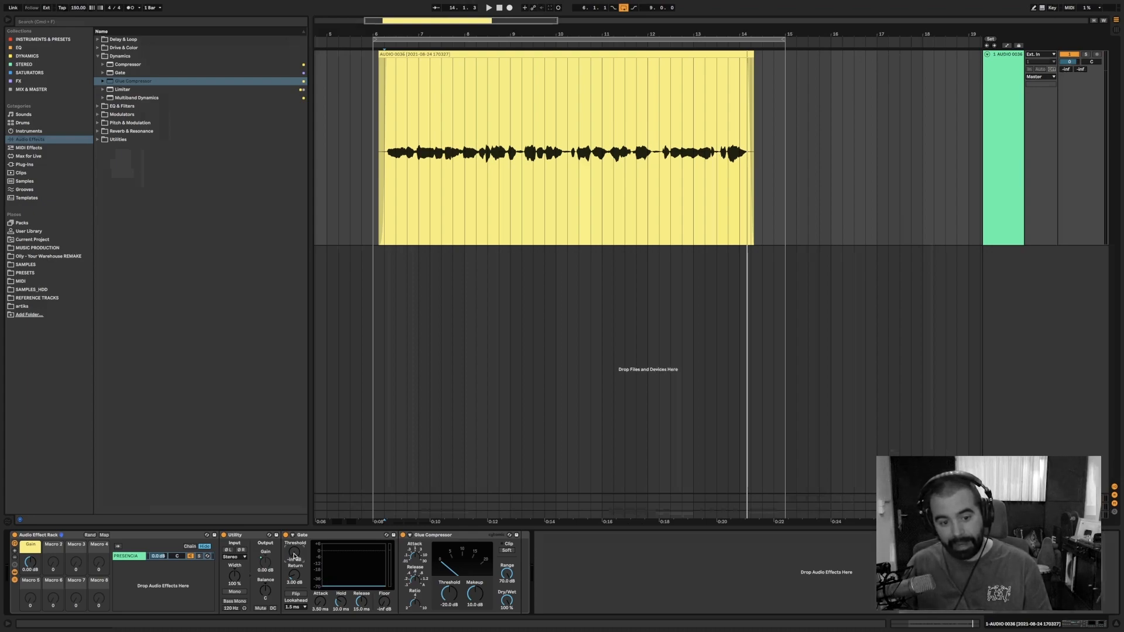
drag(294, 556, 295, 549)
right_click(295, 552)
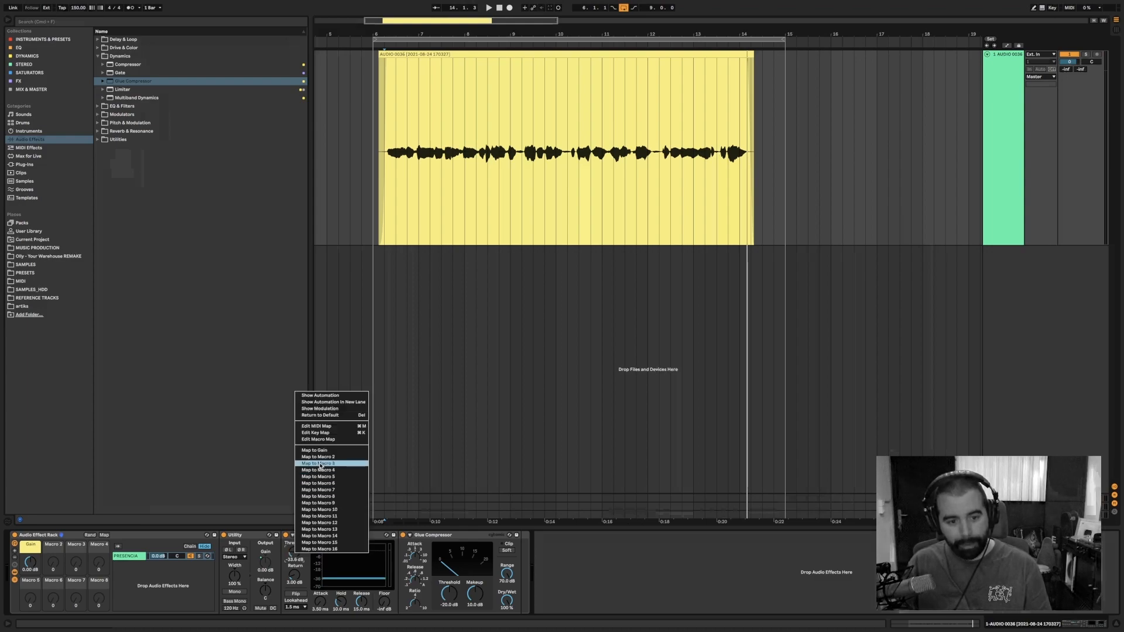
click(319, 456)
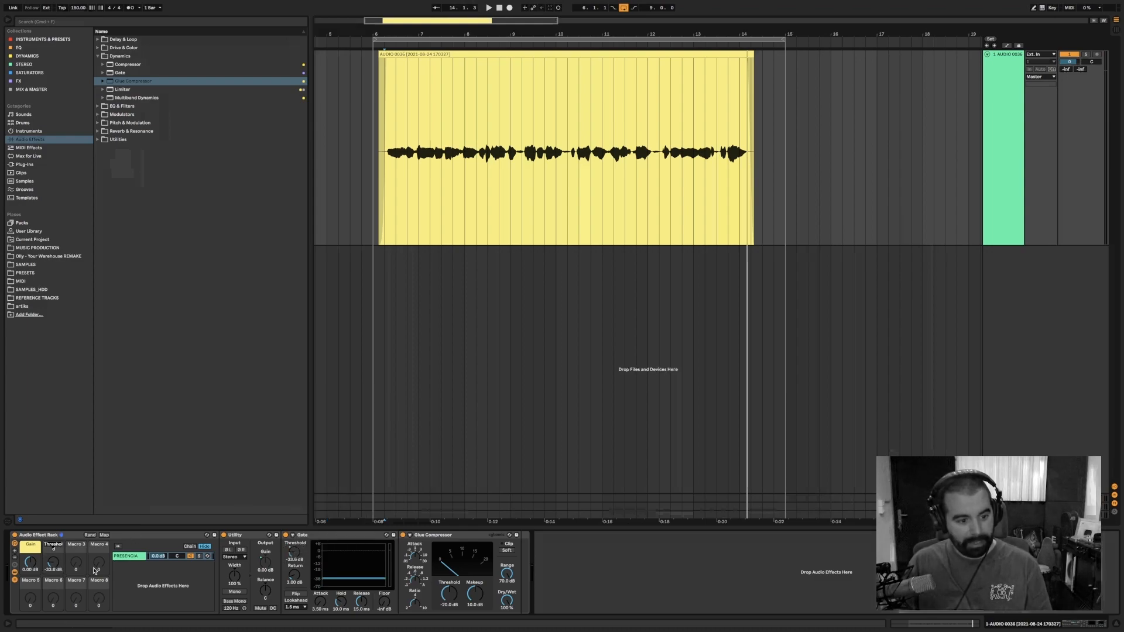
text(GA)
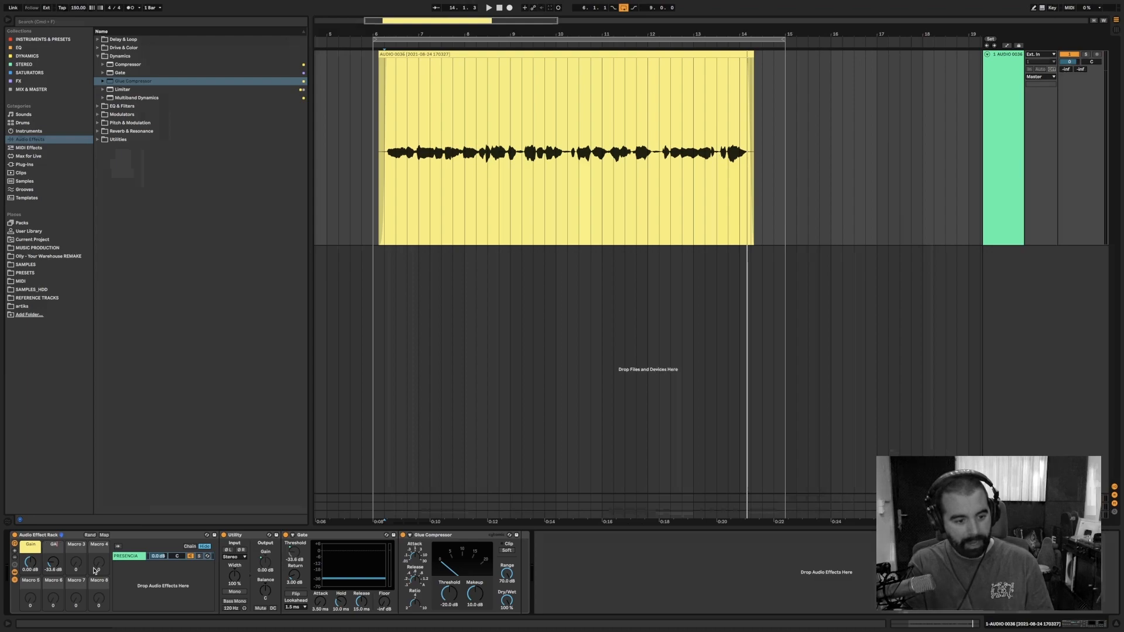
text(TE)
key(Return)
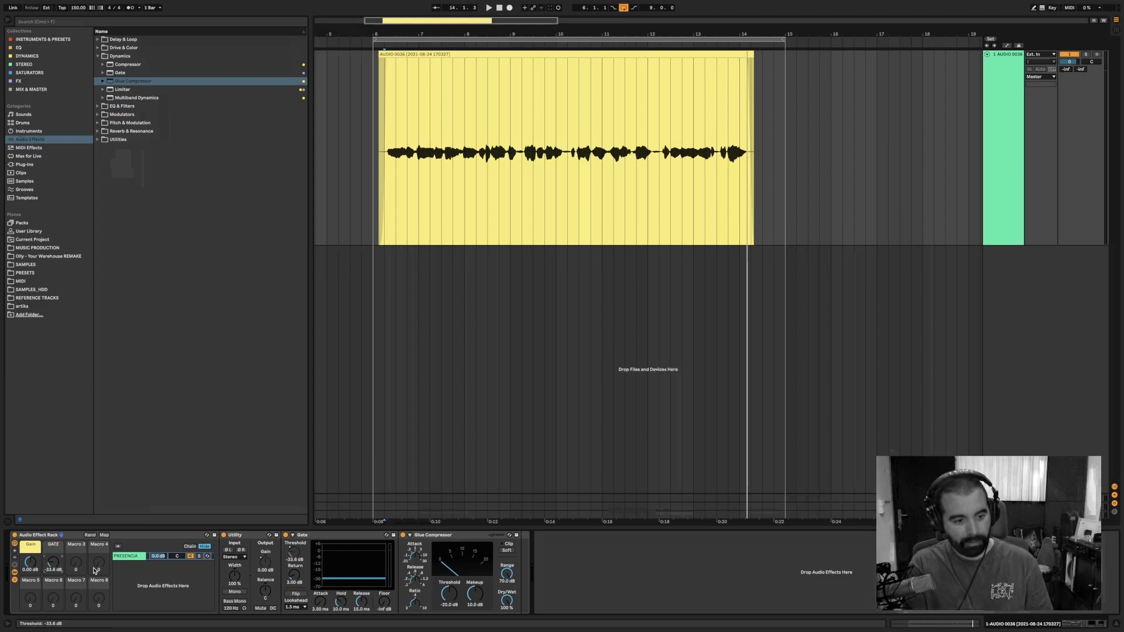
Set the GATE macro to -inf dB and color it orange.
mouse_move(53, 565)
mouse_down()
mouse_move(53, 526)
mouse_move(57, 564)
mouse_up()
right_click(58, 556)
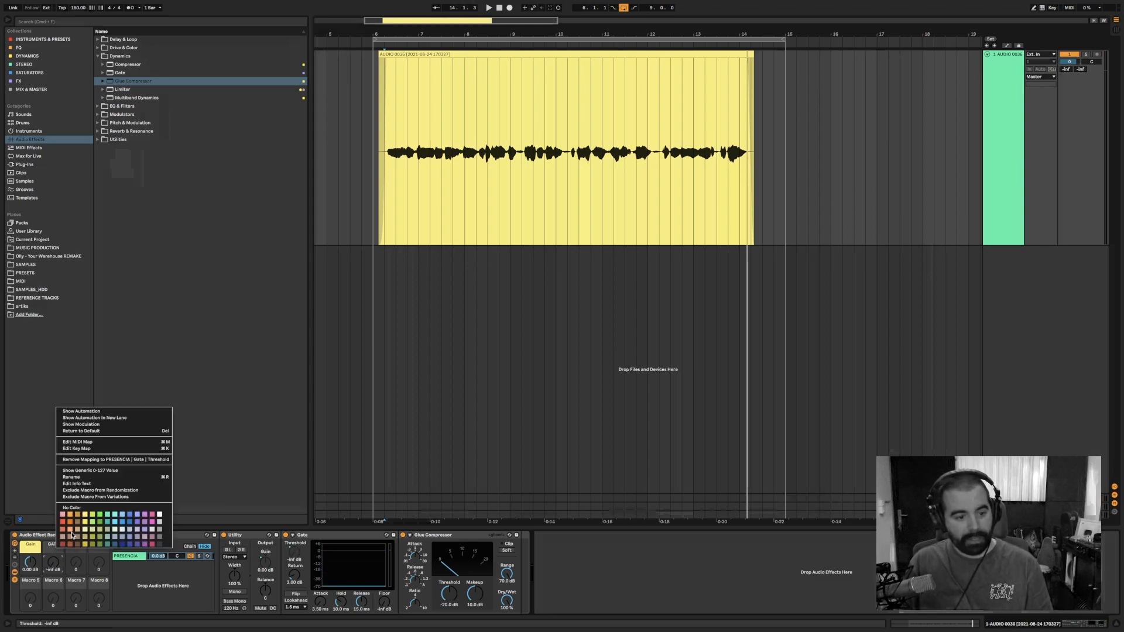
click(70, 522)
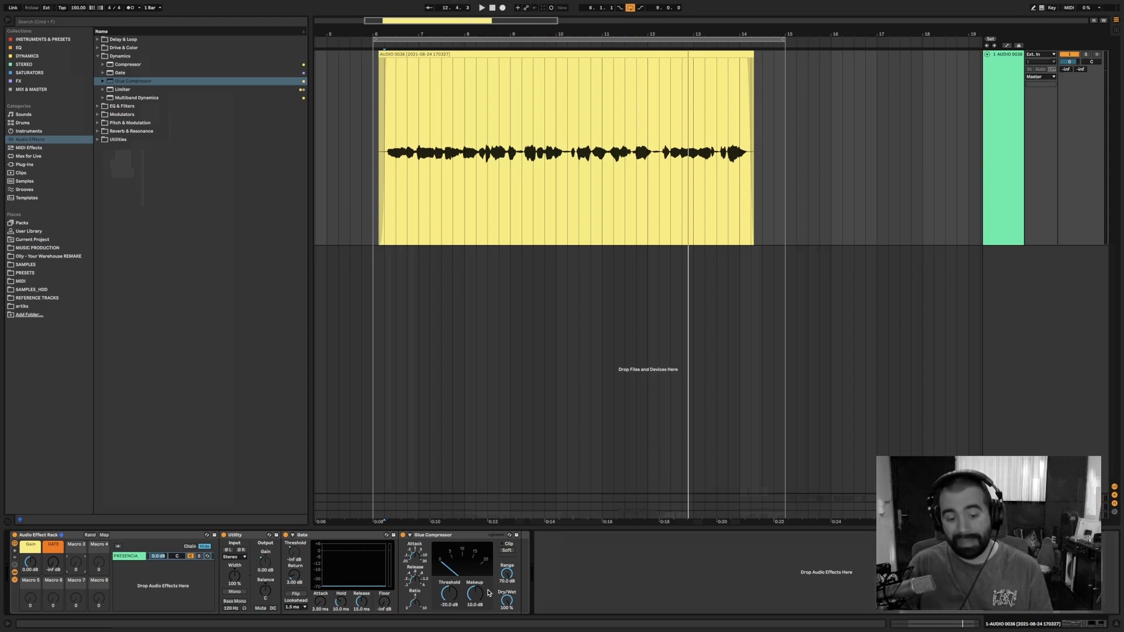
Map both the Threshold and the Makeup of the Glue Compressor to Macro 3.
right_click(447, 592)
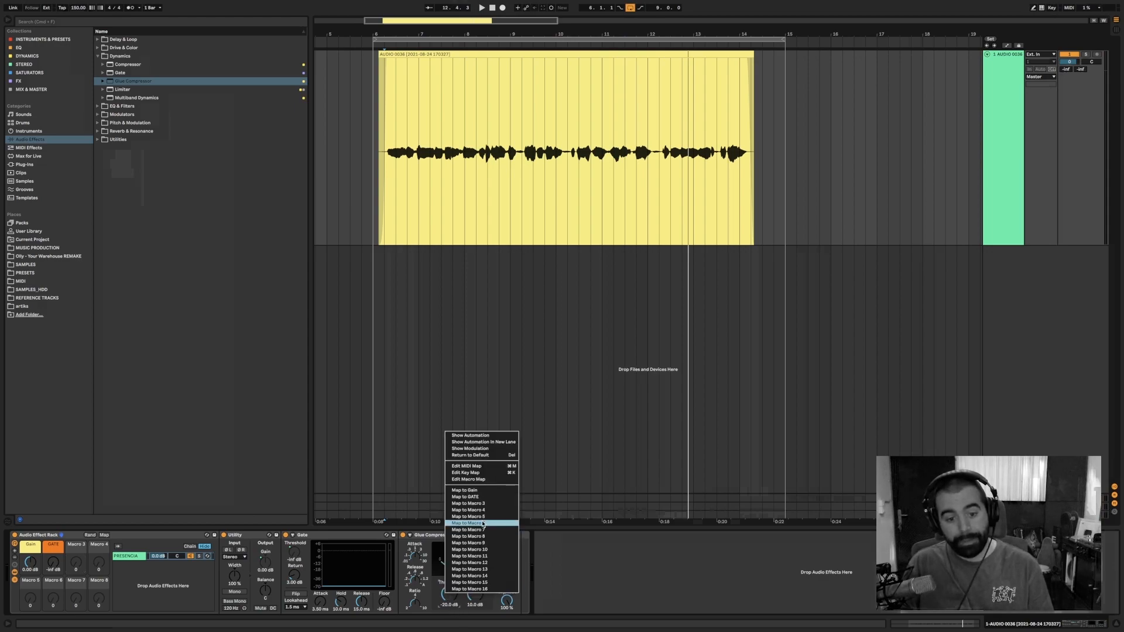
click(472, 507)
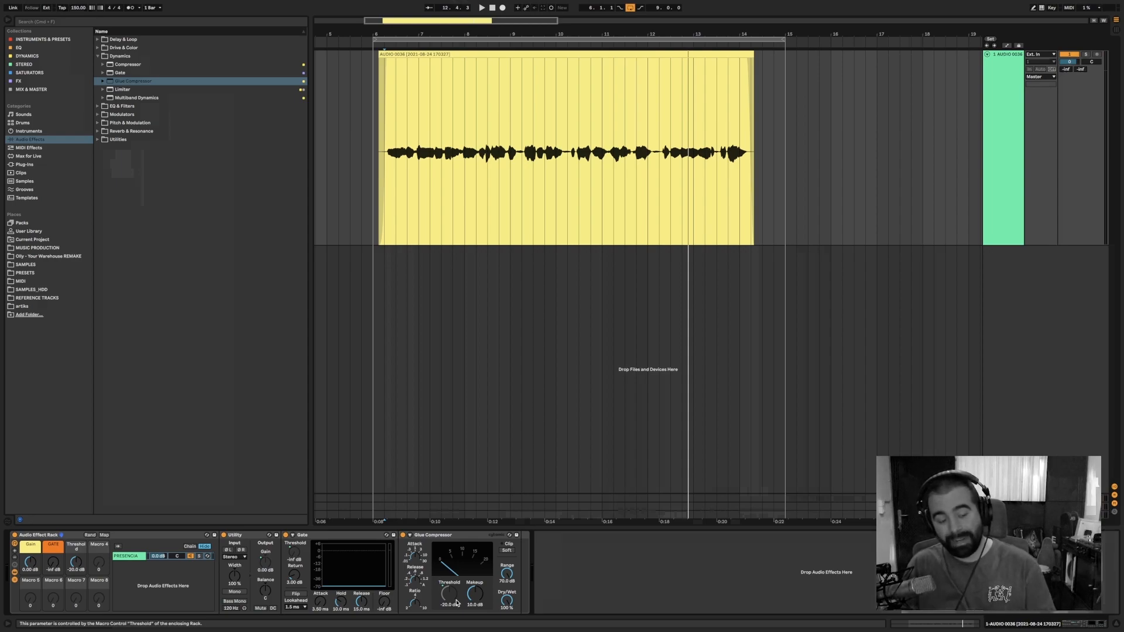
right_click(473, 594)
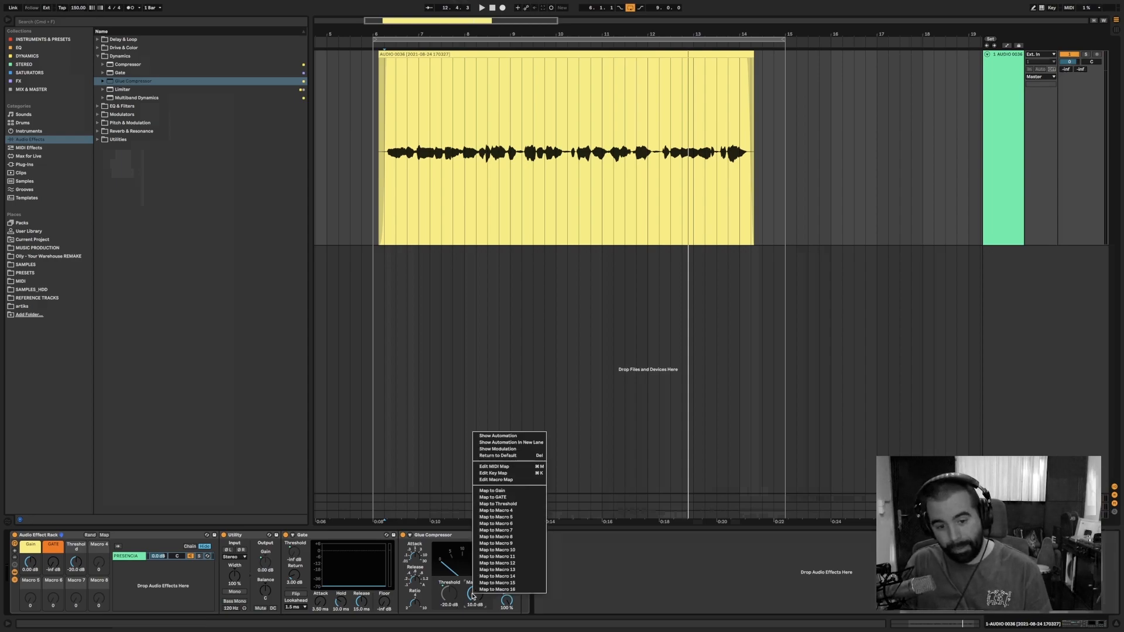
click(500, 505)
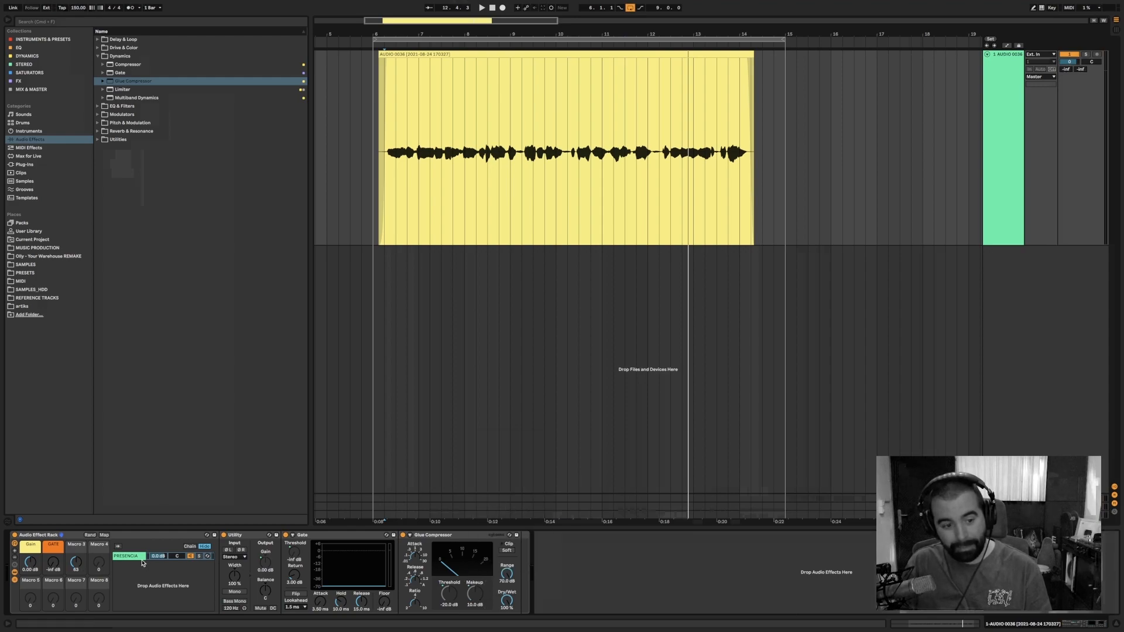
Try Macro 3 up to 127 and open the rack's macro mapping for editing.
click(73, 564)
drag(76, 562, 75, 565)
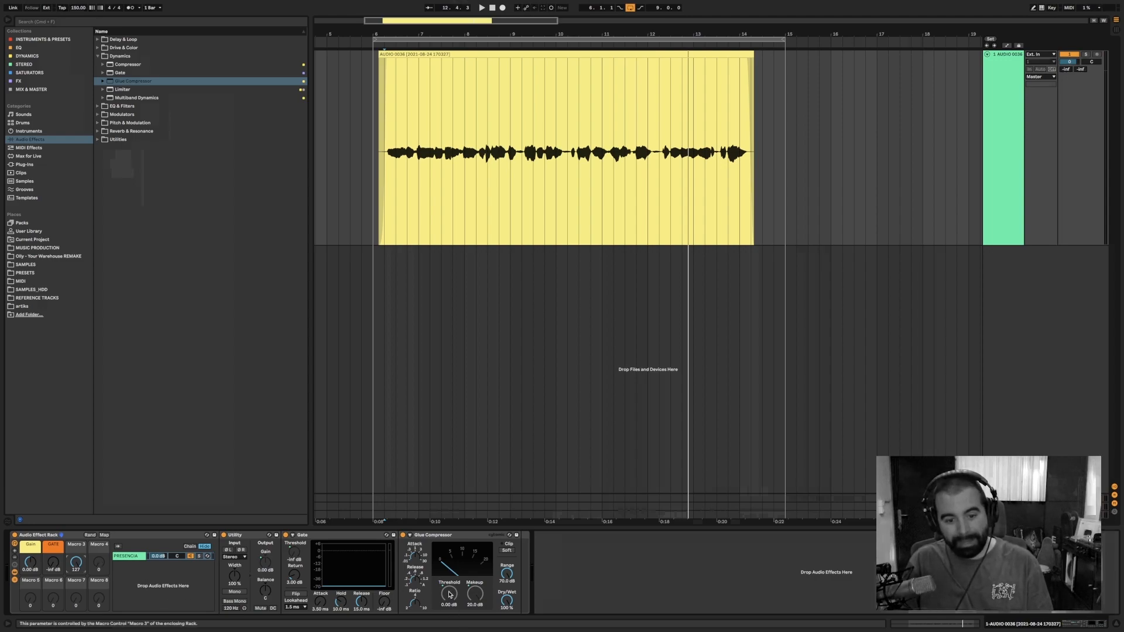
click(104, 535)
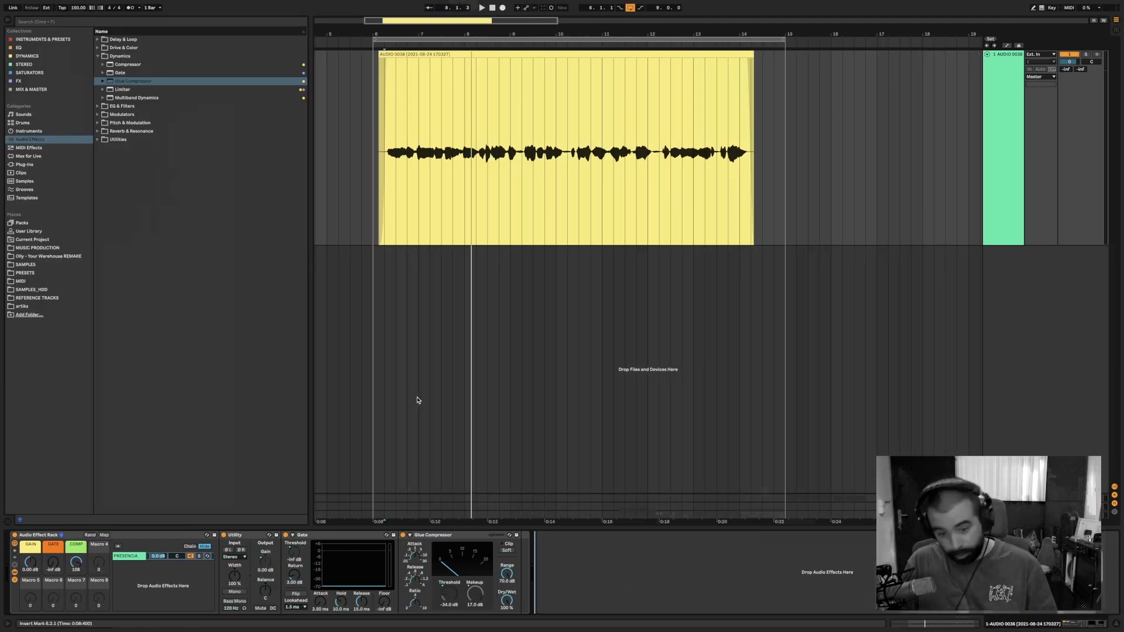
Add the Multiband Dynamics OTT preset after the Glue Compressor in the PRESENCIA chain and play the vocal.
click(105, 98)
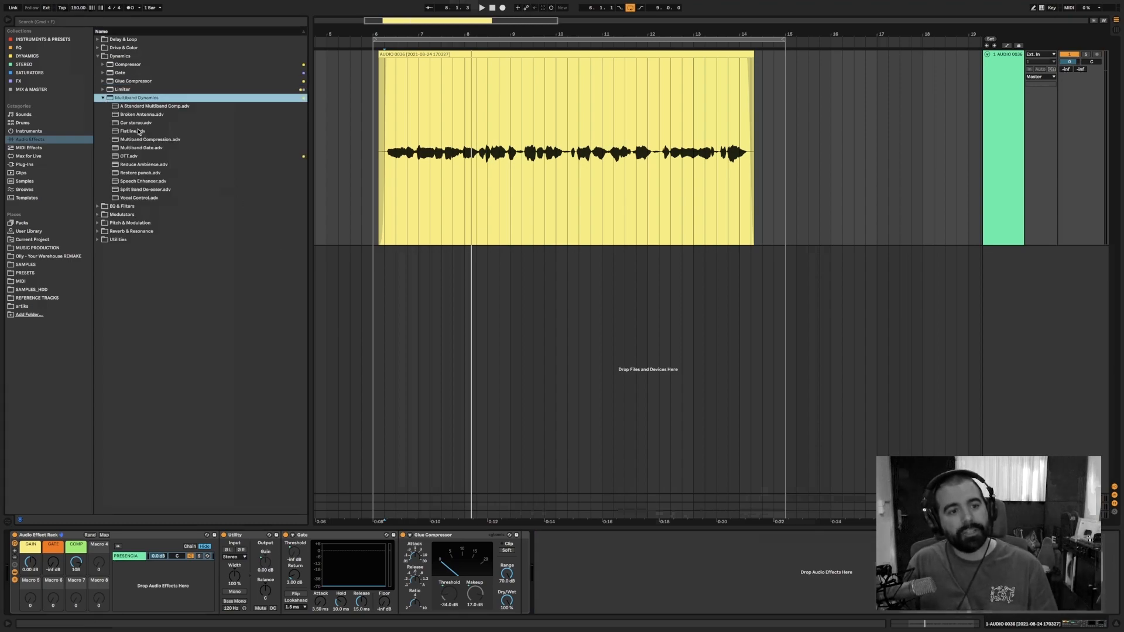
drag(128, 156, 521, 561)
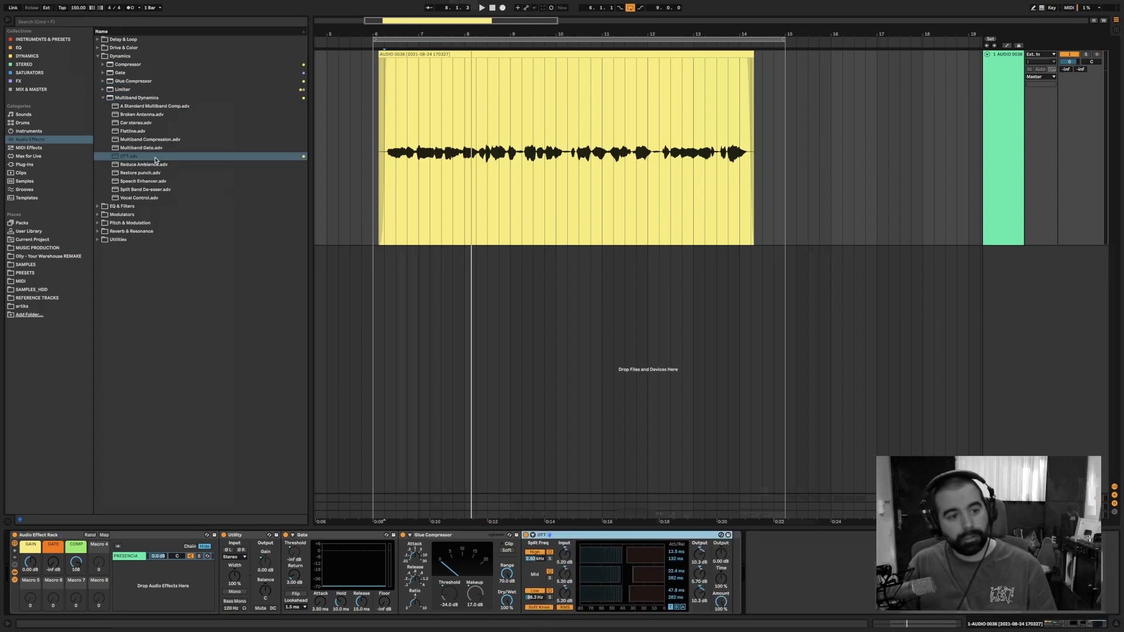
click(103, 97)
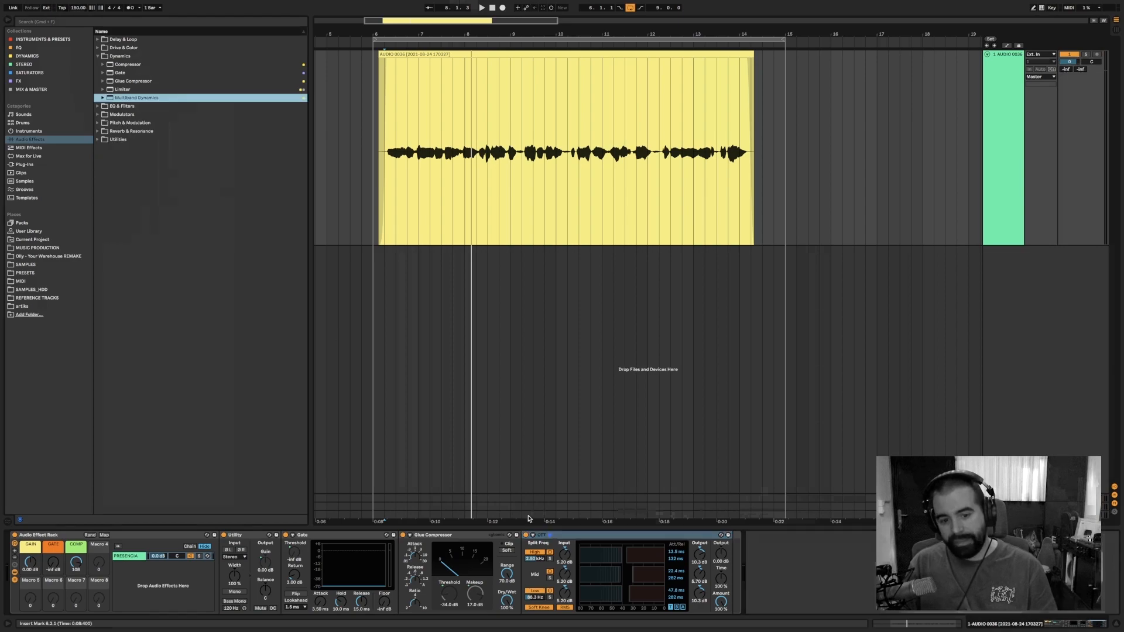
key(space)
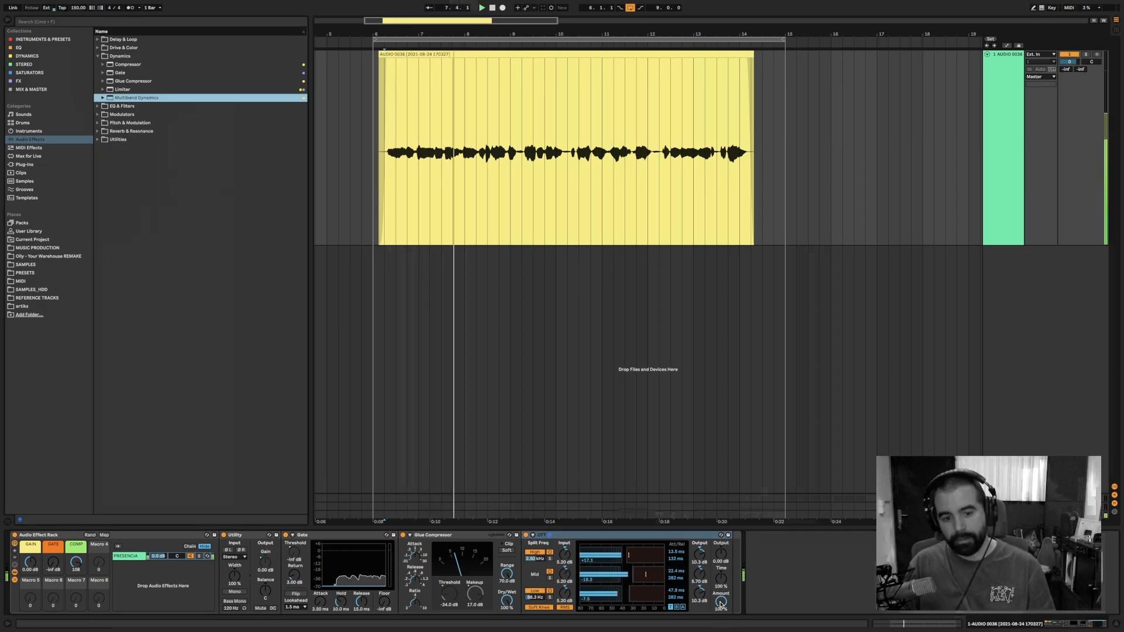
Adjust the OTT Amount in the PRESENCIA chain while playing the vocal and map it to Macro 4.
key(space)
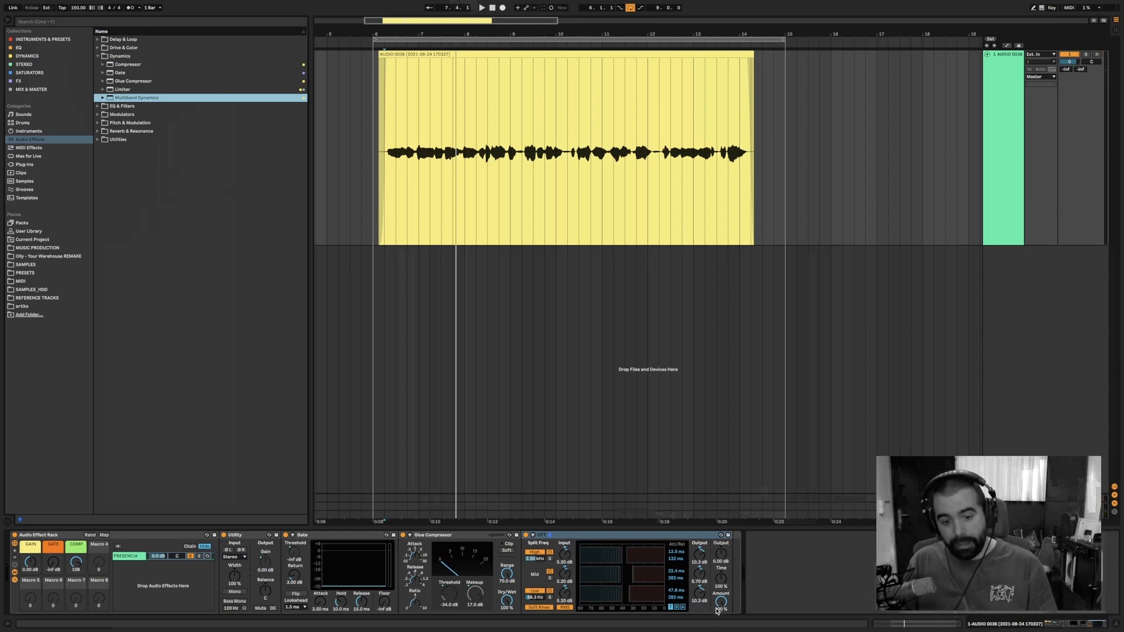
key(space)
drag(720, 603, 720, 631)
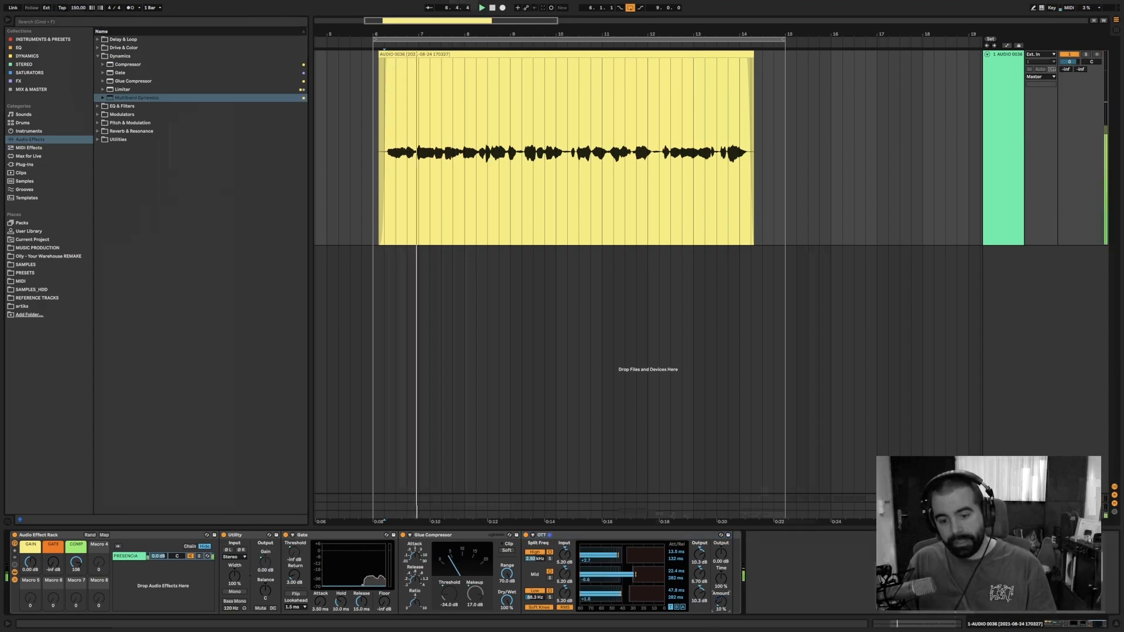
right_click(721, 603)
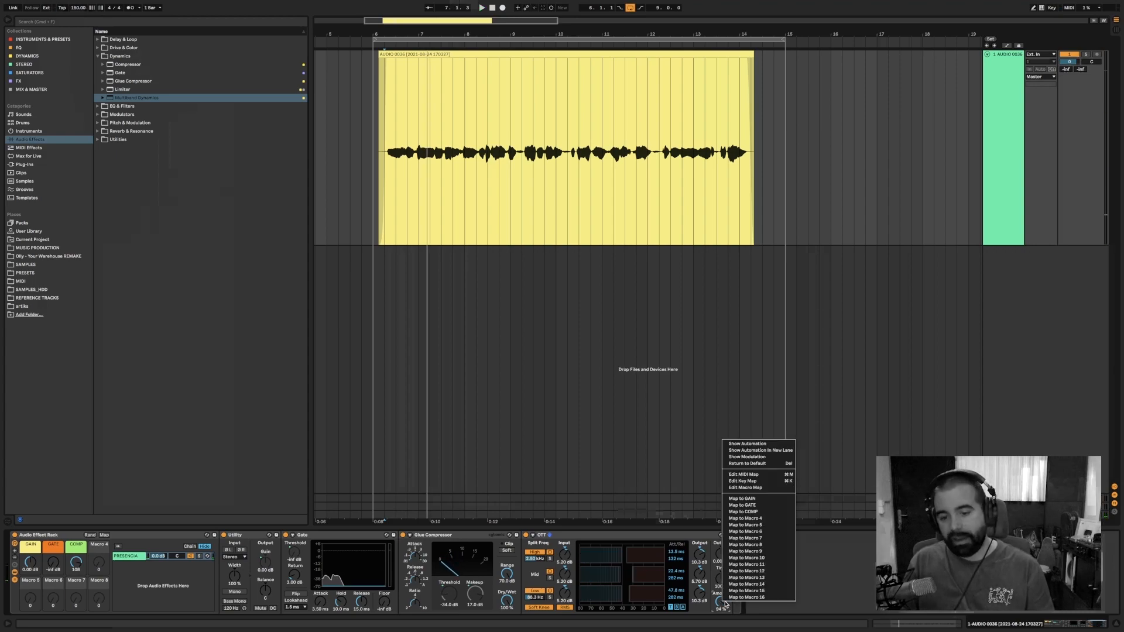
click(745, 519)
Add an EQ Eight after the OTT in the PRESENCIA chain and play the vocal through it.
click(103, 98)
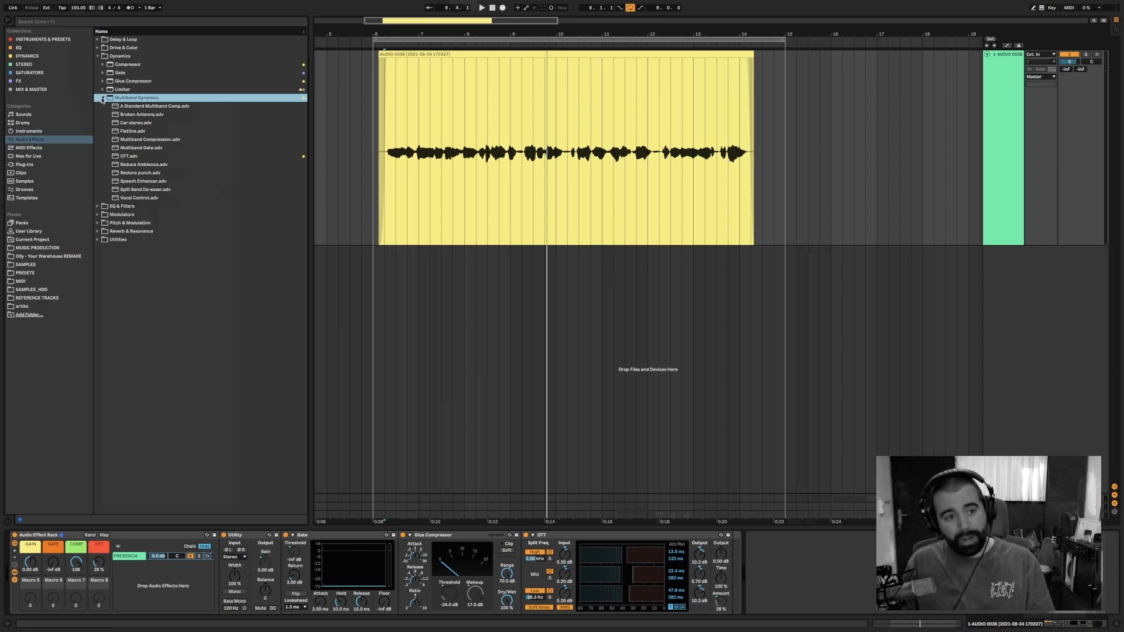
click(97, 55)
click(97, 64)
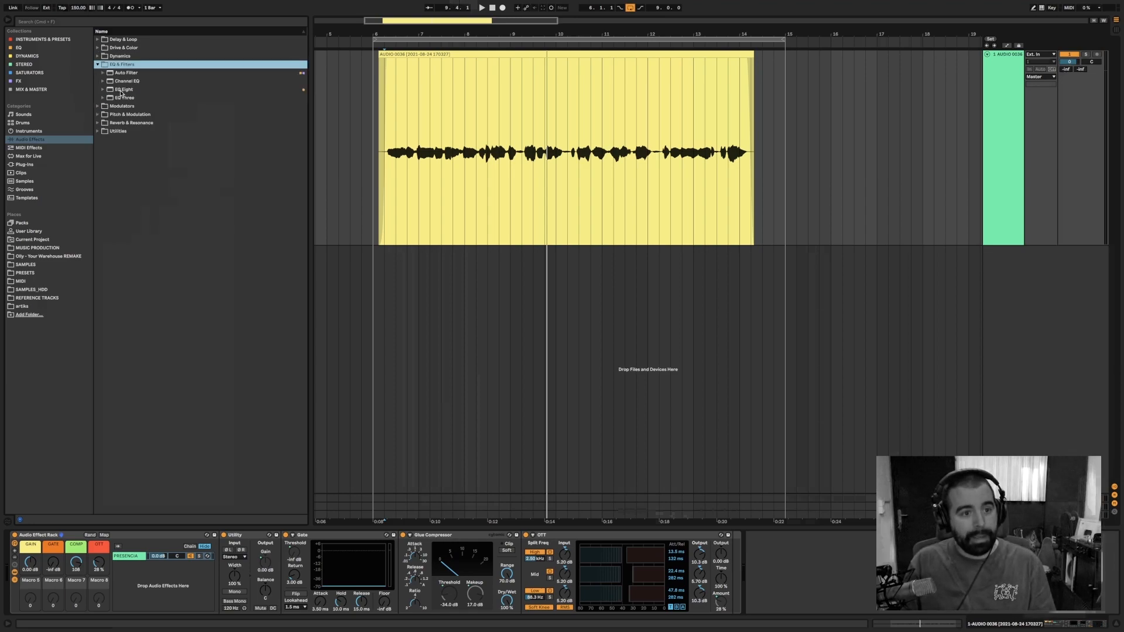
drag(122, 93, 728, 584)
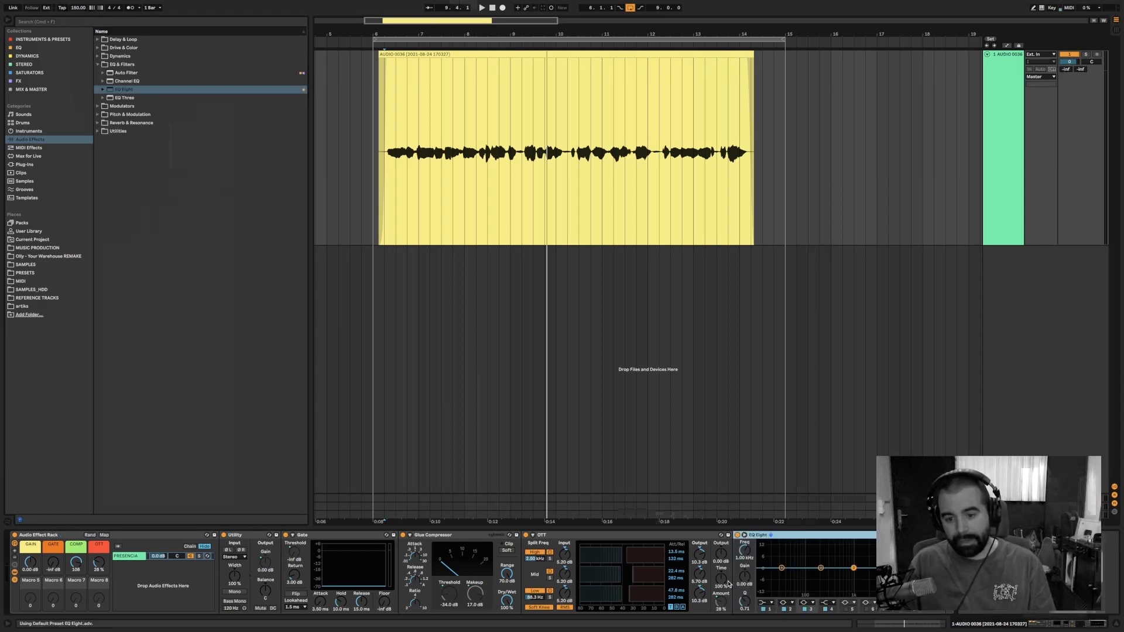
key(space)
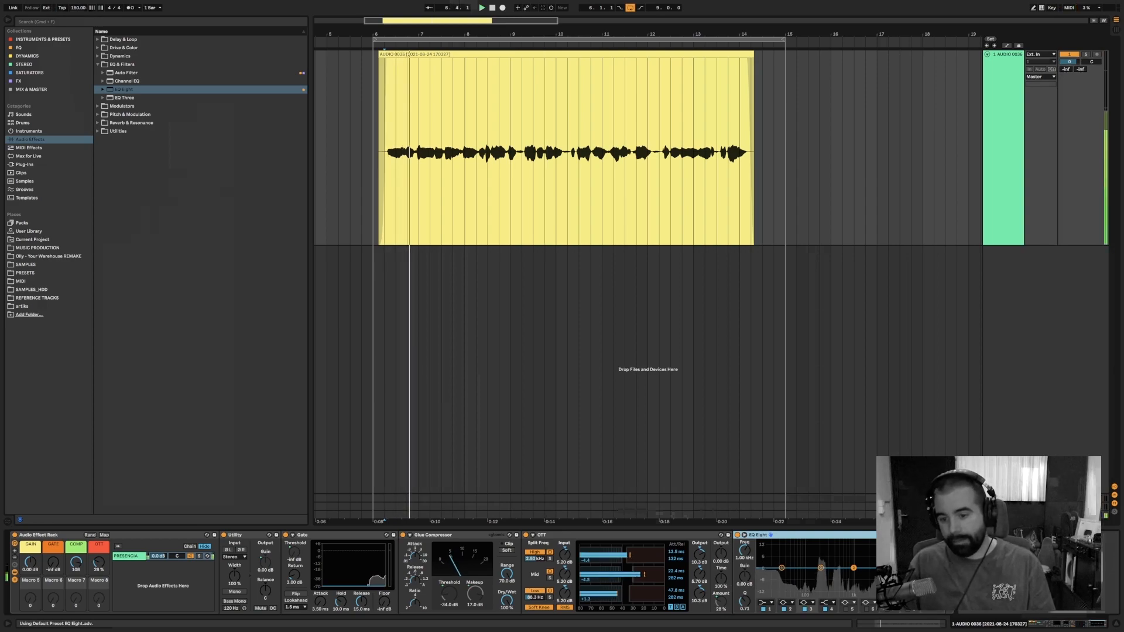
key(space)
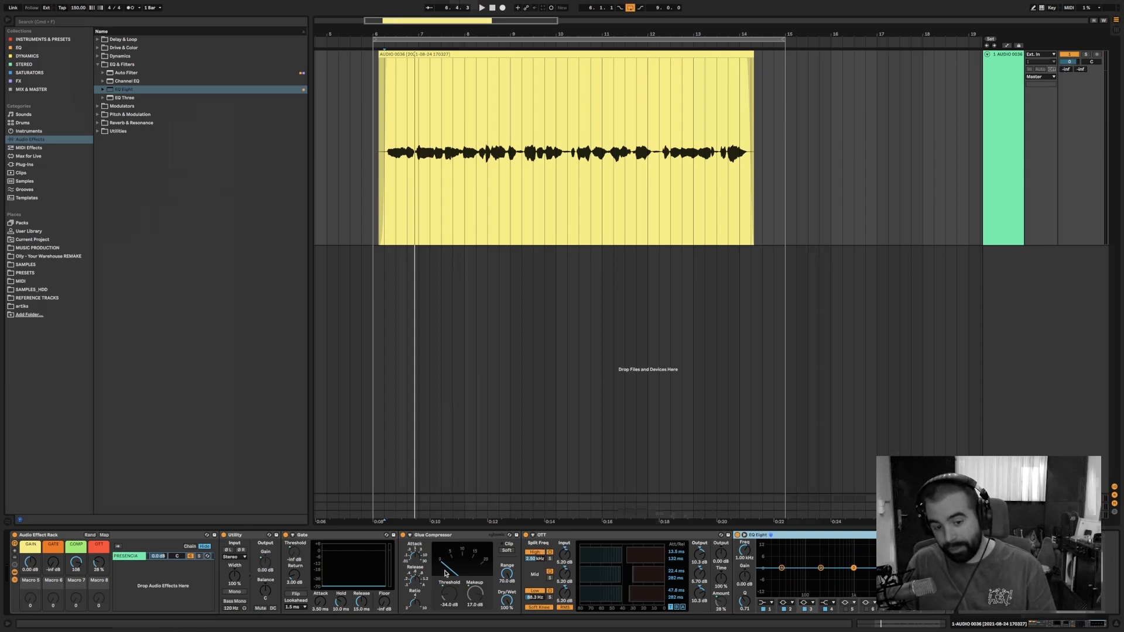
Make EQ Eight's first band a low cut at 100 Hz and dip the second band about 3 dB at 347 Hz.
click(766, 603)
click(767, 561)
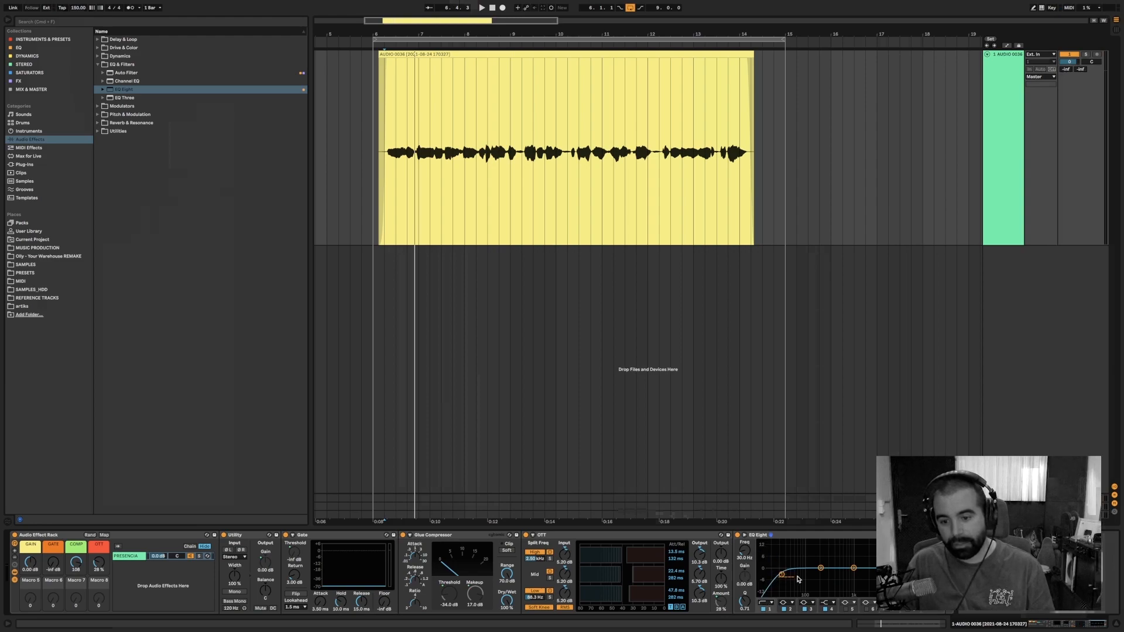
drag(781, 574, 808, 574)
click(747, 558)
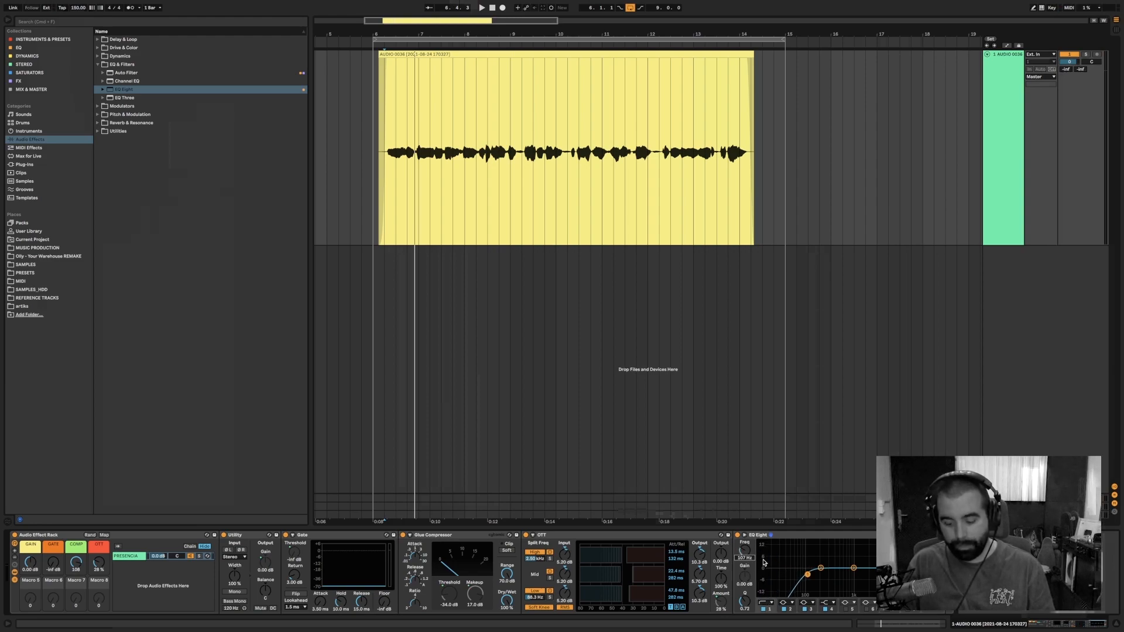
text(80)
key(Return)
key(space)
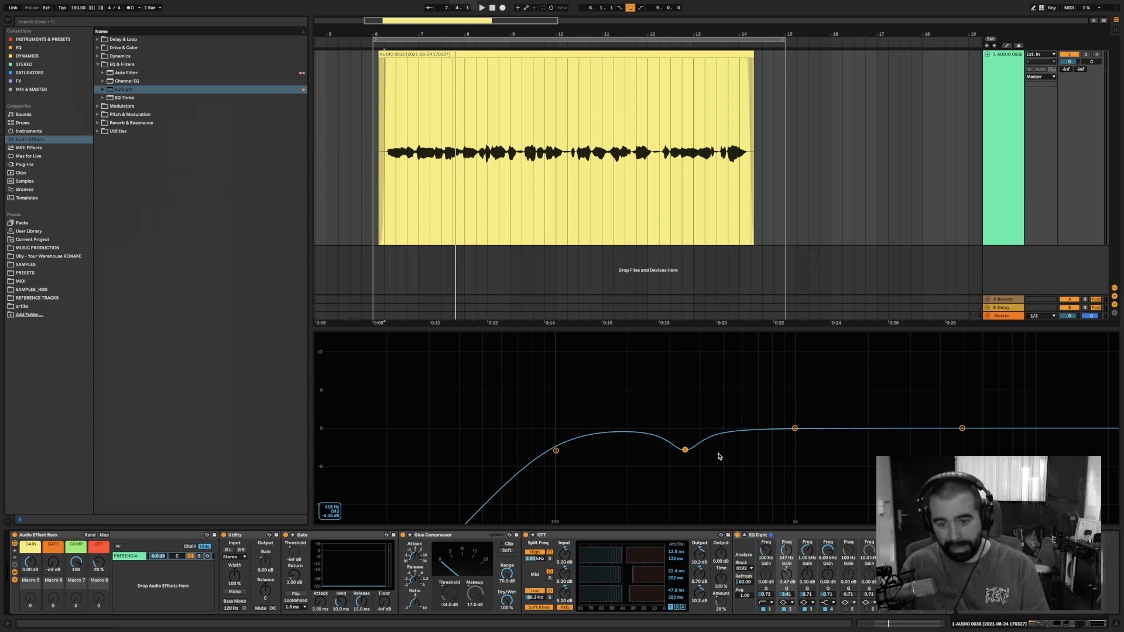
drag(685, 450, 685, 449)
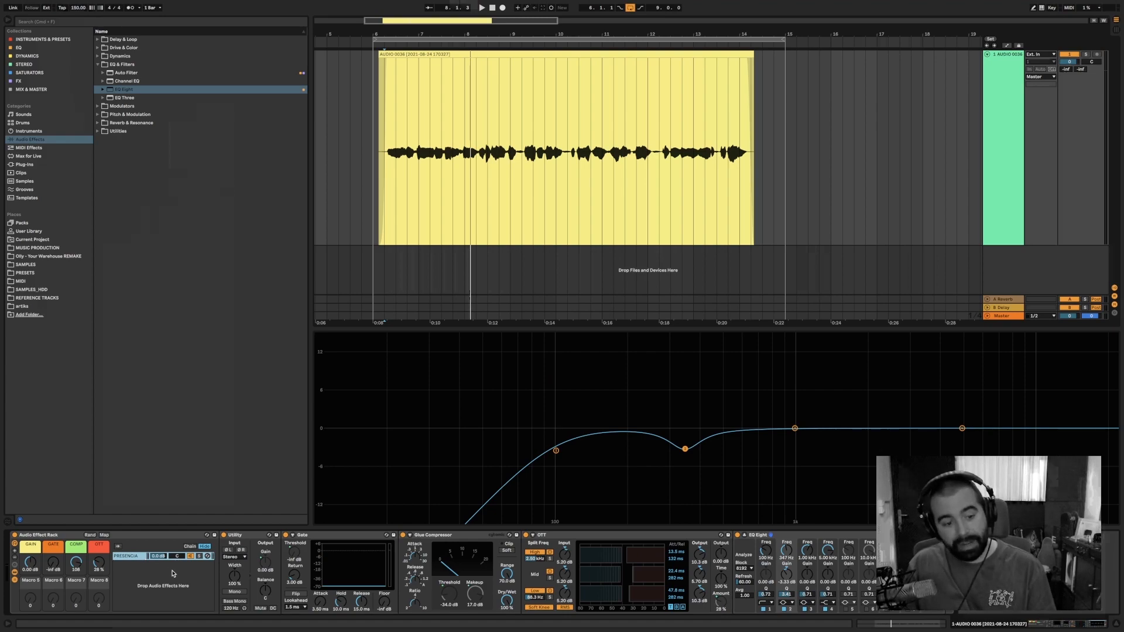
Create a second chain in the rack named REVERB and deactivate the PRESENCIA chain.
right_click(134, 572)
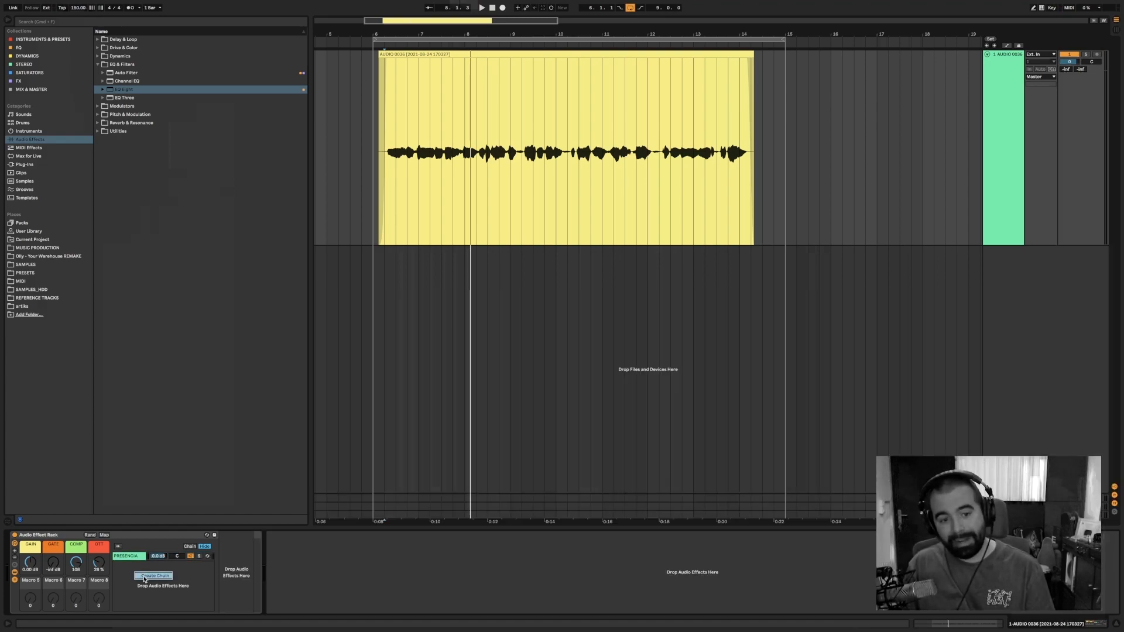
click(142, 577)
key(super+r)
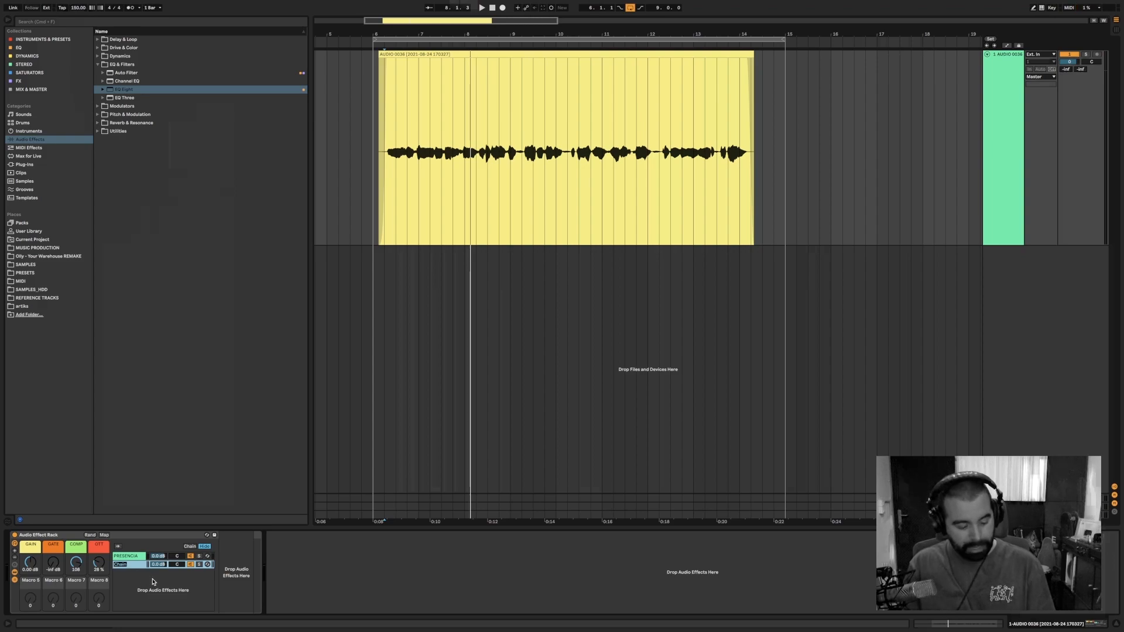
text(REVERB)
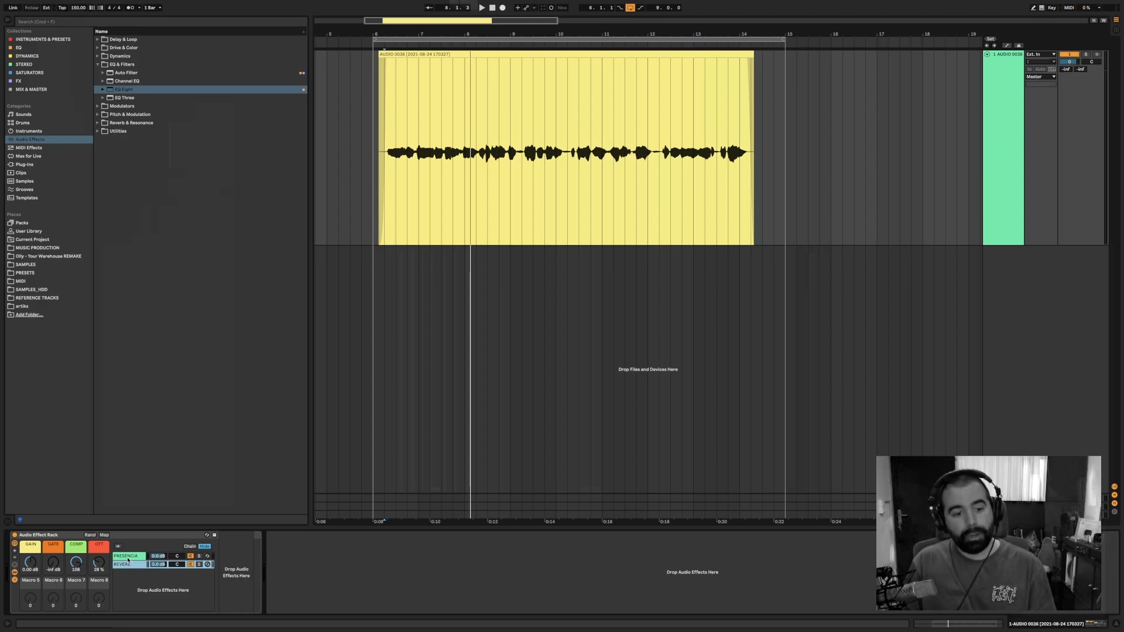
click(189, 557)
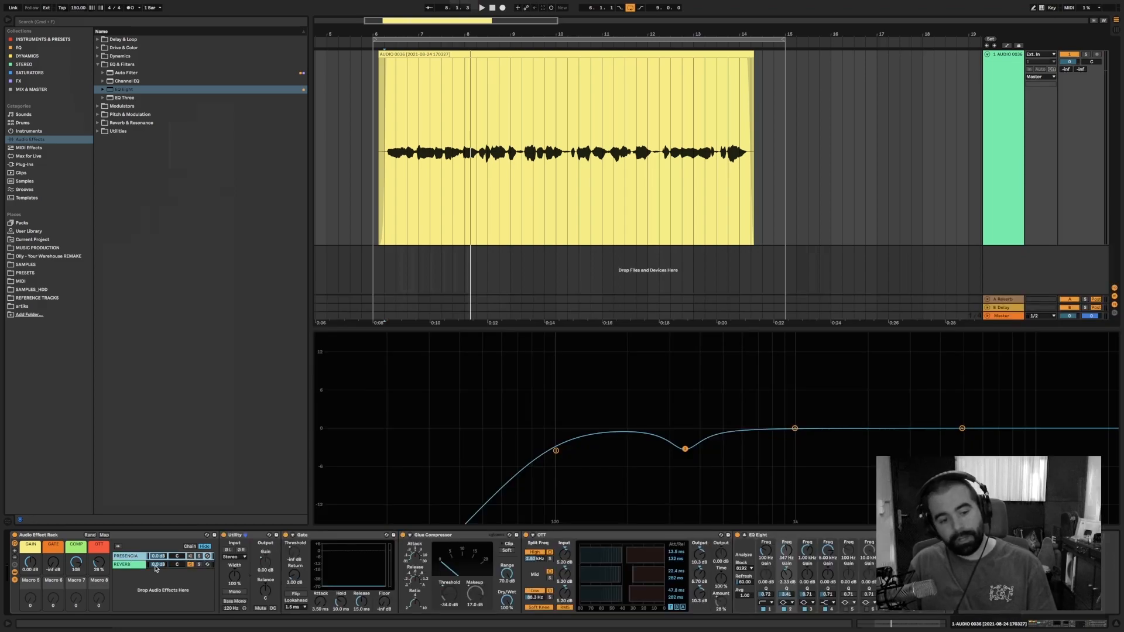
Add the Reverb device to the REVERB chain and set its Dry/Wet to 100 %.
click(142, 571)
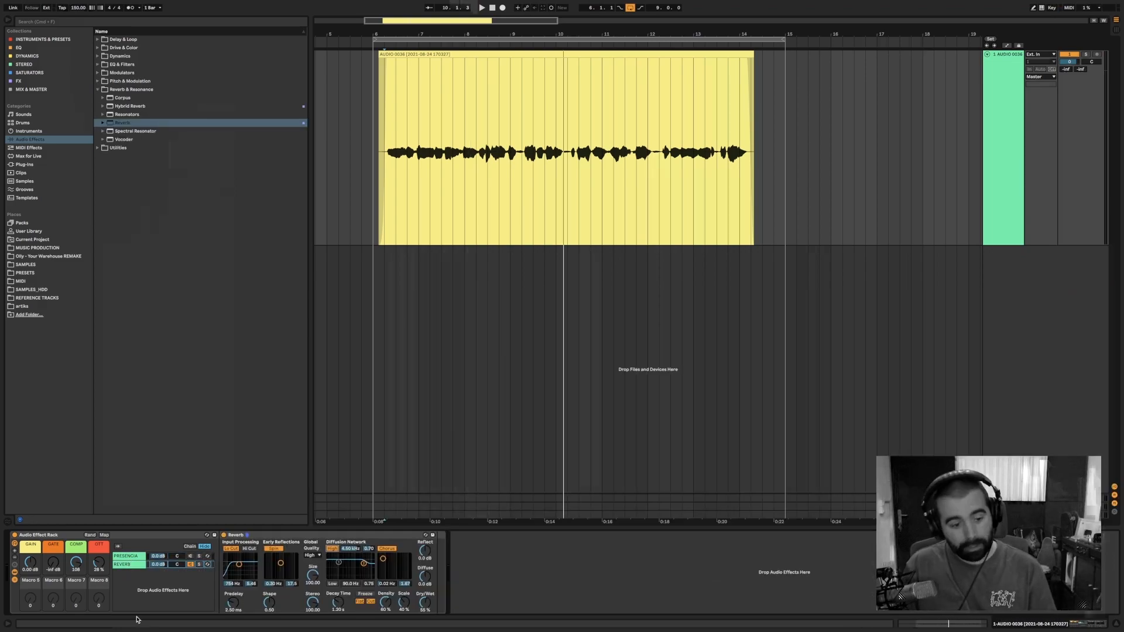
click(121, 568)
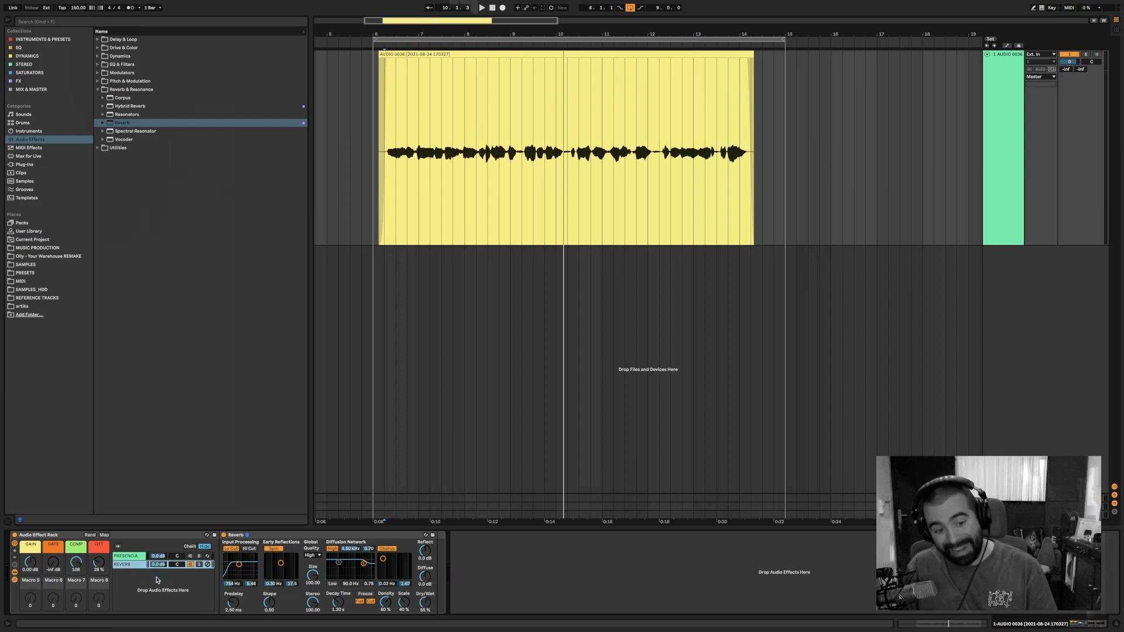
drag(427, 610, 425, 555)
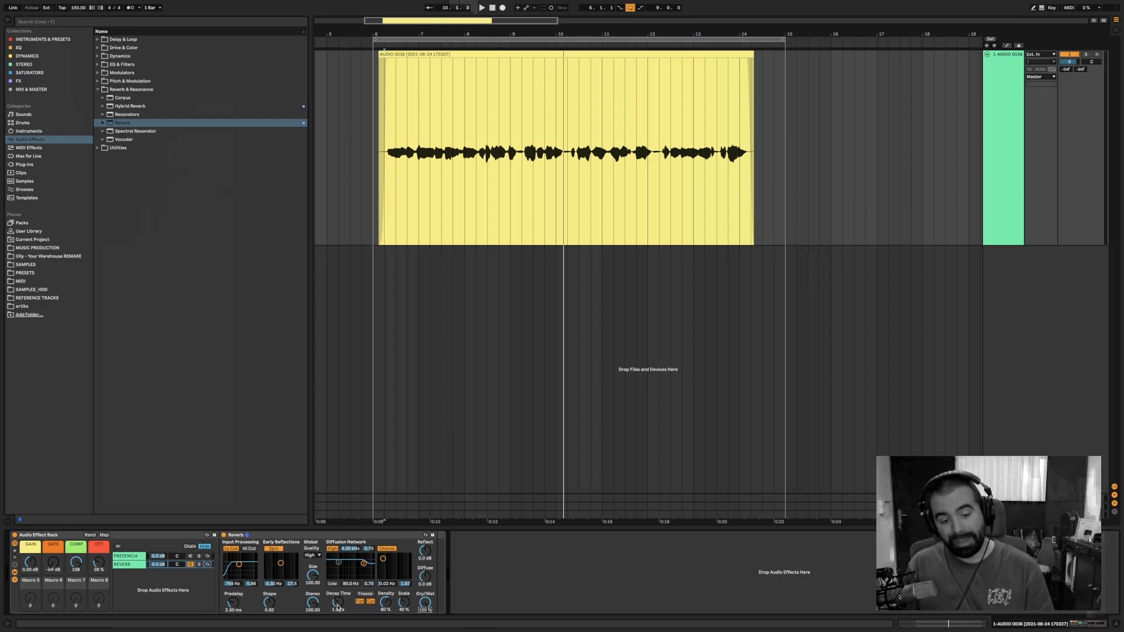
Try different Reverb Decay Time values while playing the vocal and map the parameter to Macro 5.
key(space)
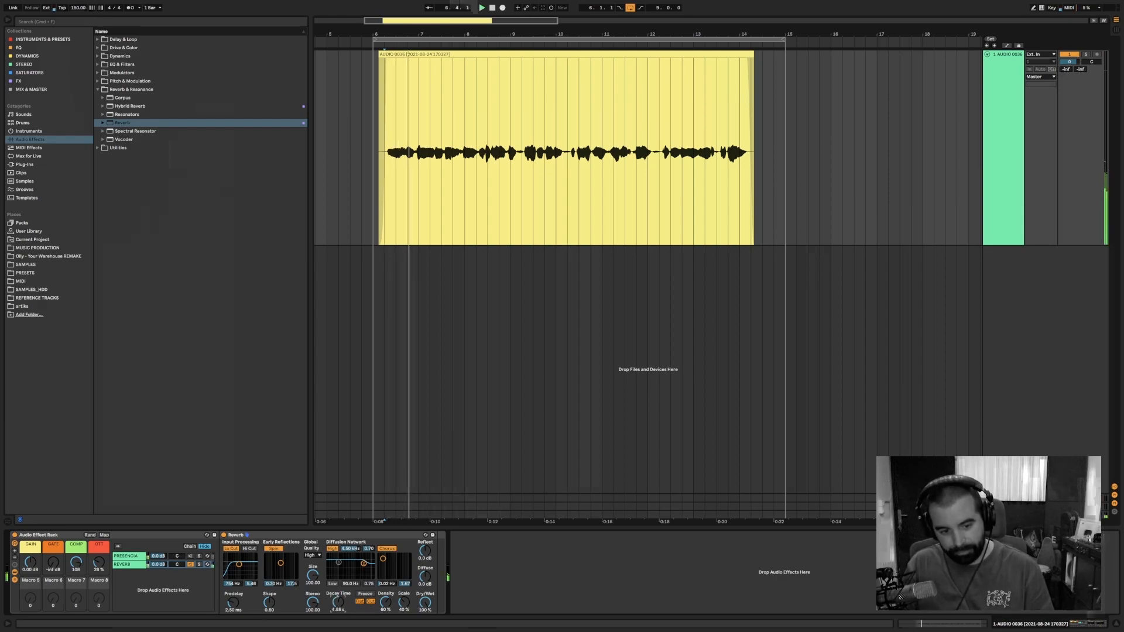
drag(337, 605, 337, 545)
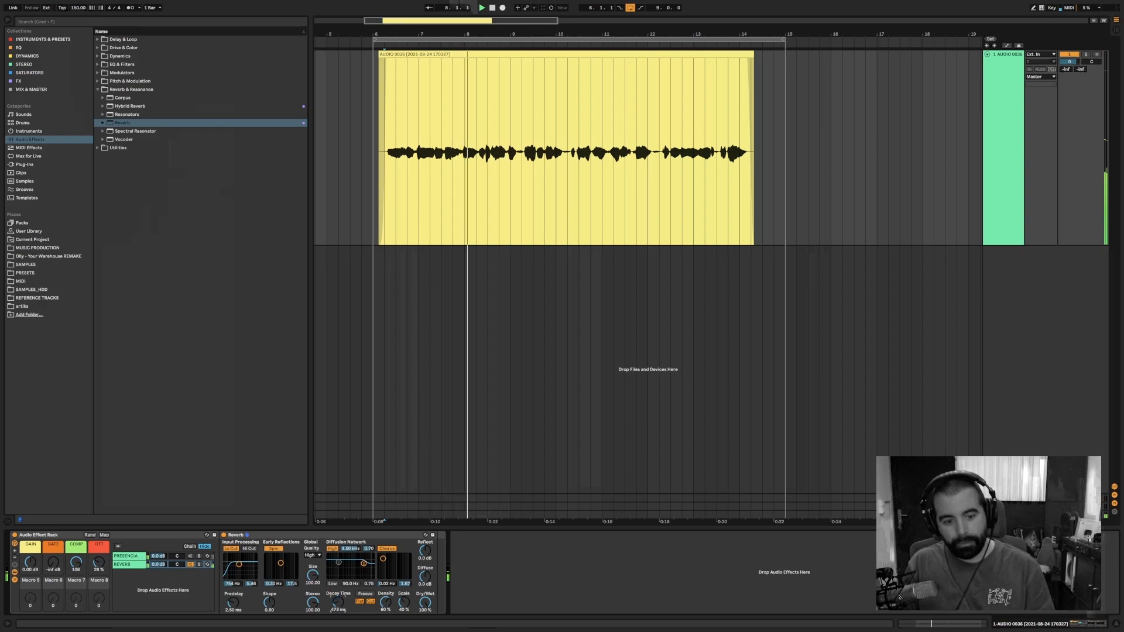
right_click(335, 606)
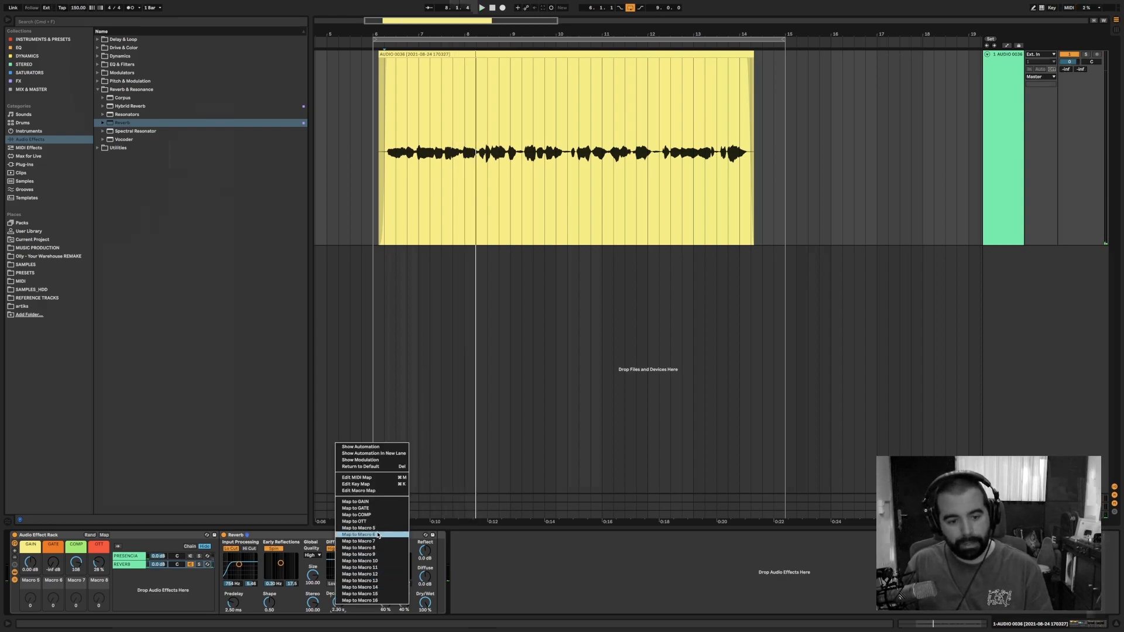
click(358, 528)
Rename the Decay Time macro as REVERB and color it pink.
click(33, 583)
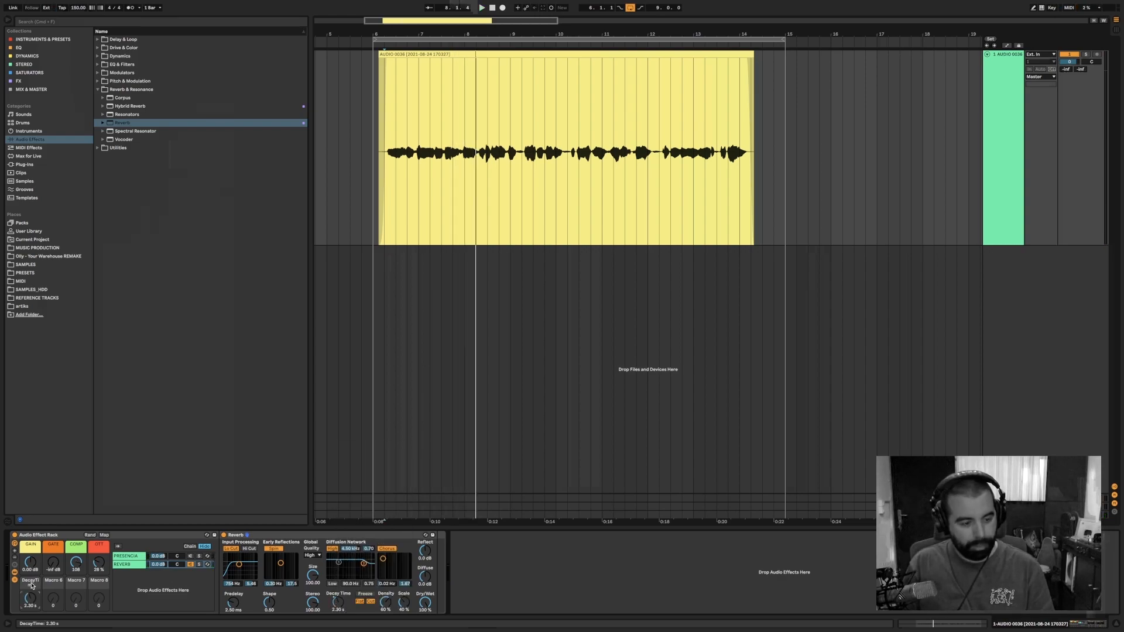
key(super+r)
text(REVER)
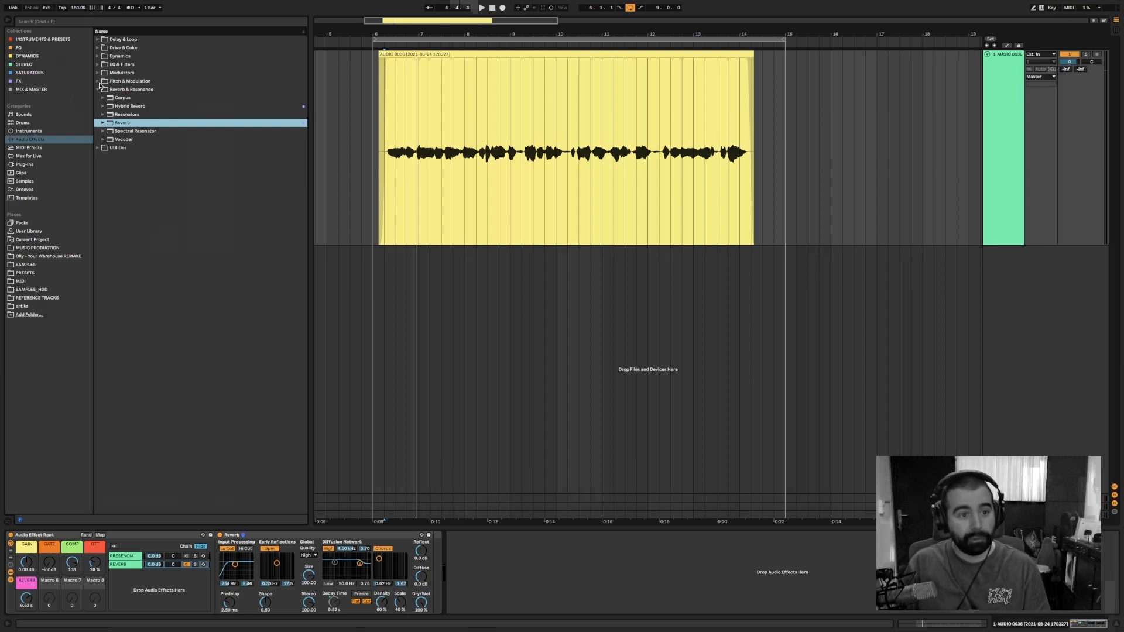
Add the Multiband Dynamics OTT preset after the Reverb and lower its Amount to 33 % during playback.
click(98, 56)
drag(129, 155, 437, 537)
key(space)
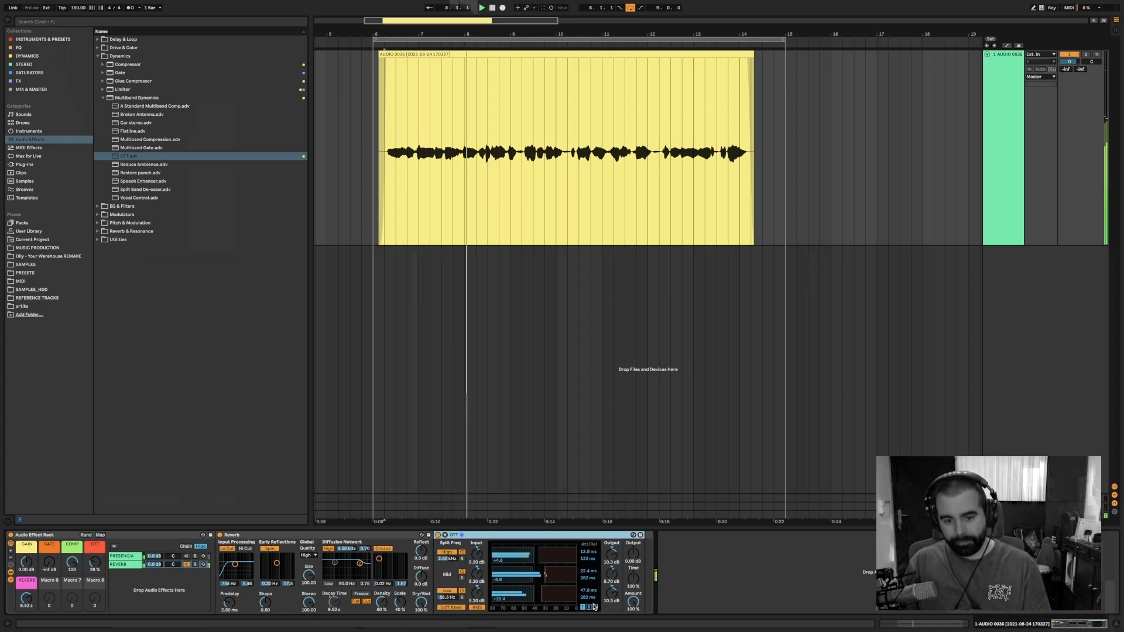
drag(632, 601, 633, 623)
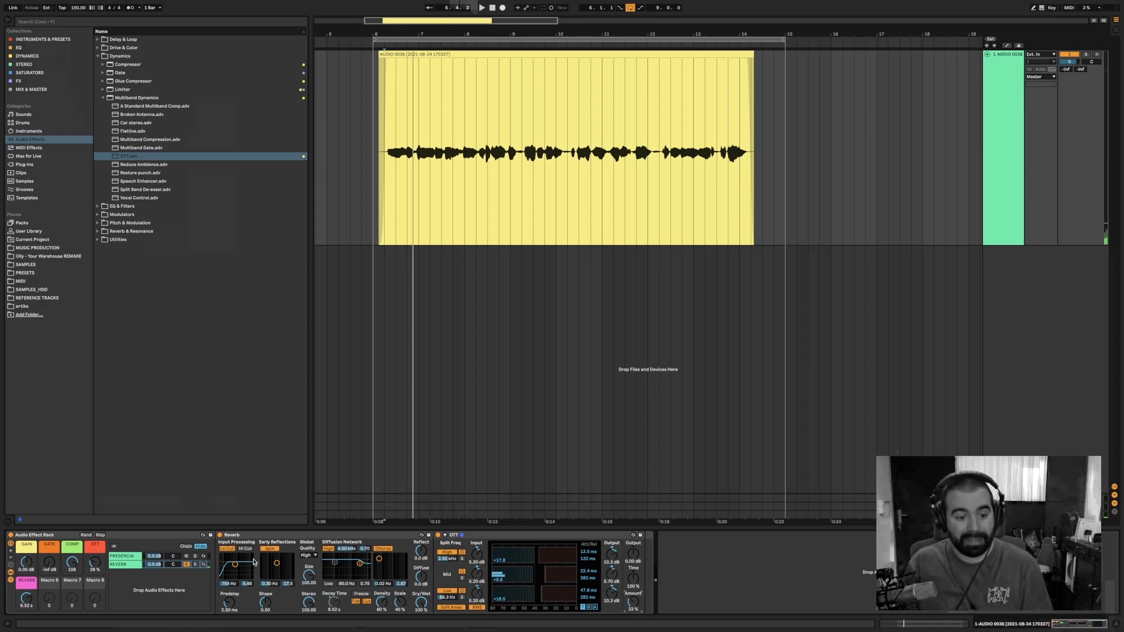
Add an EQ Eight after the OTT in the REVERB chain and set its low cut to 130 Hz.
click(101, 207)
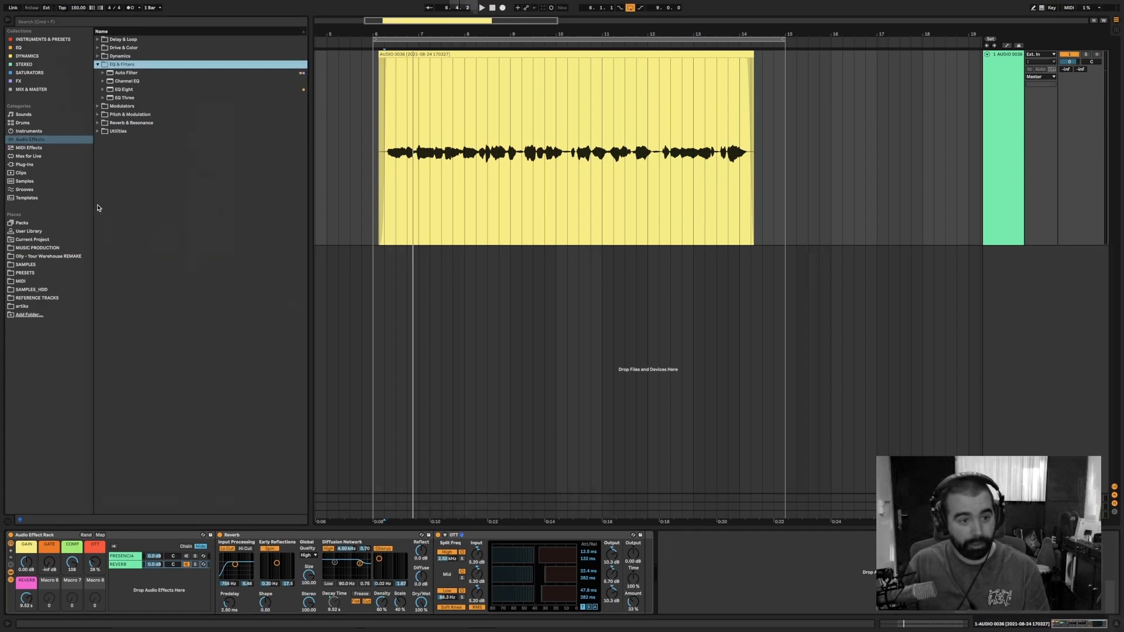
click(123, 90)
drag(651, 576, 643, 575)
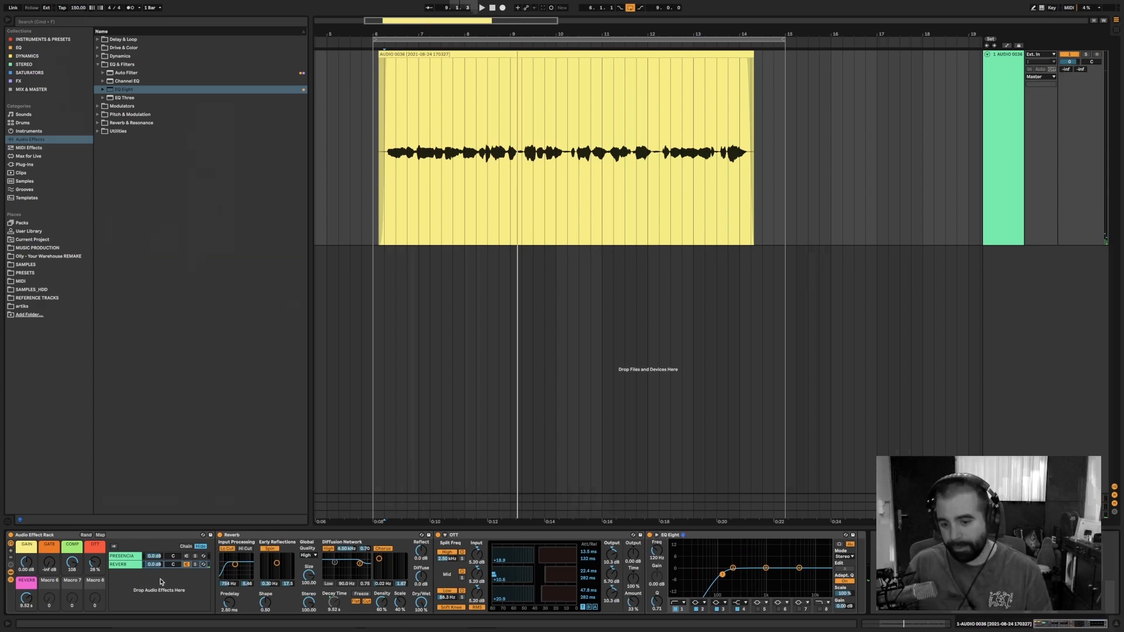
Reset the REVERB chain's volume to 0.0 dB and map it to Macro 6.
click(131, 565)
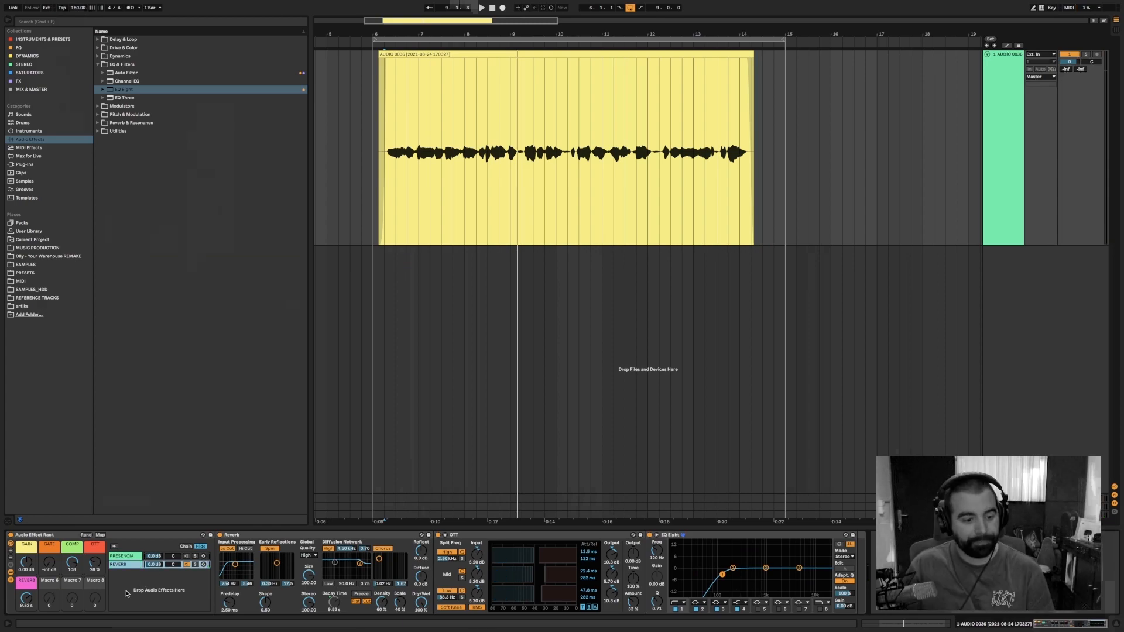
drag(154, 565, 154, 568)
key(Delete)
right_click(154, 568)
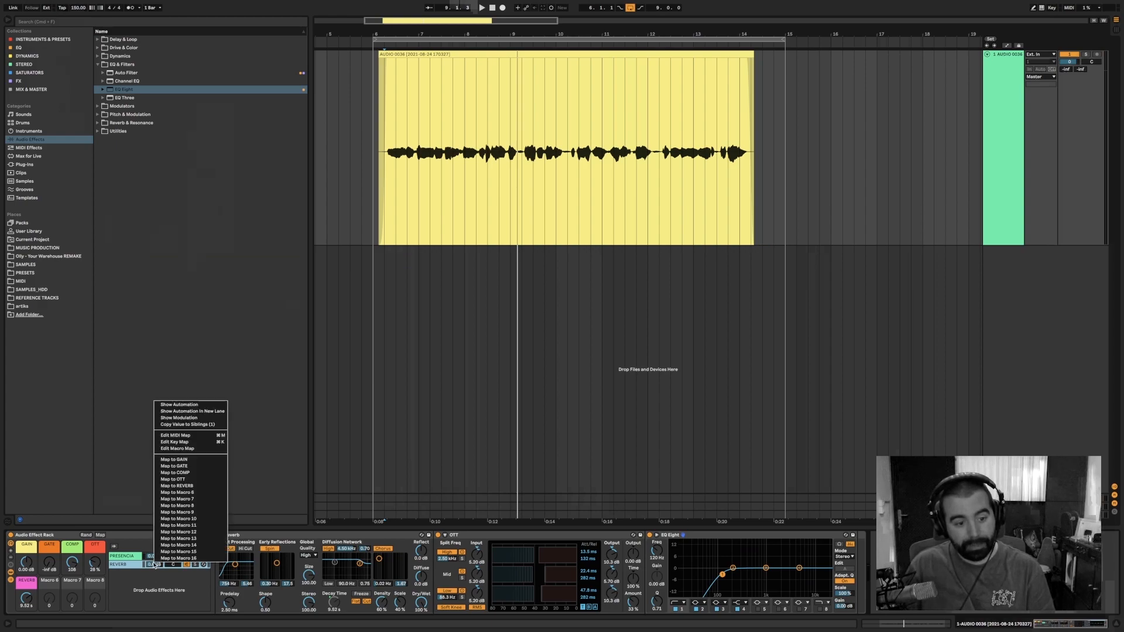
click(169, 499)
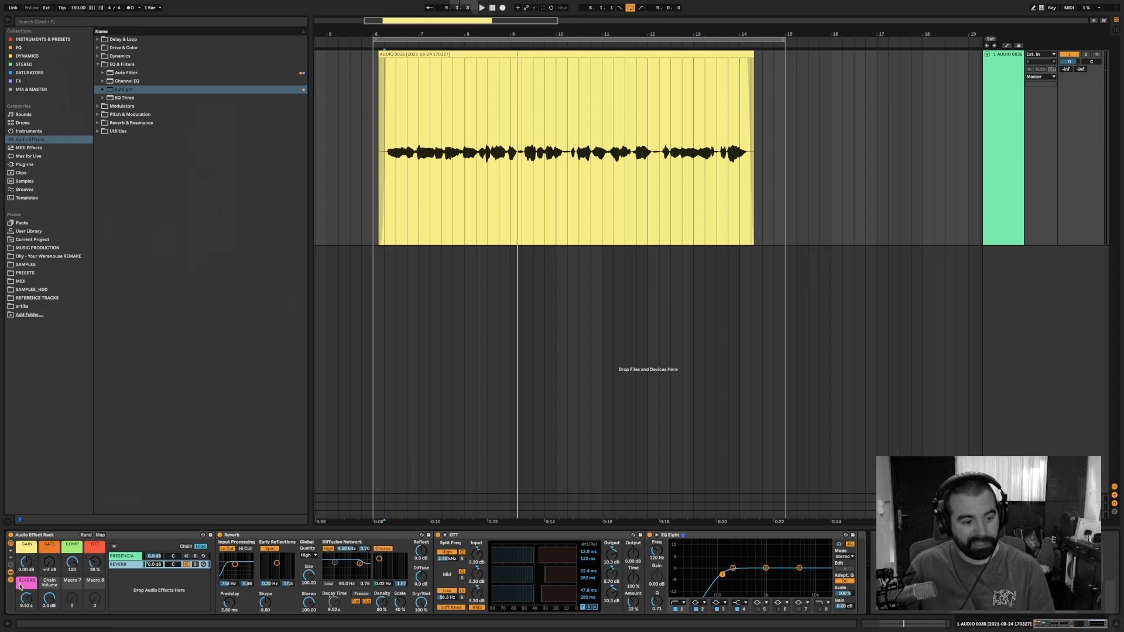
Rename the pink REVERB macro as TIEMPO REVERB.
click(24, 586)
key(super+r)
text(REVE)
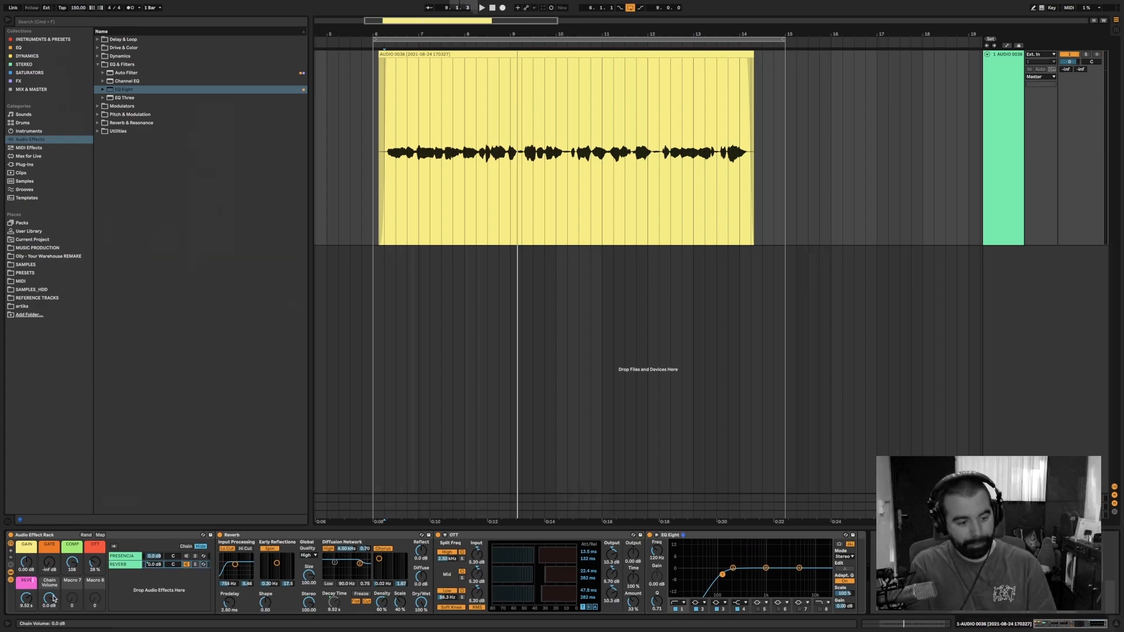
text(R)
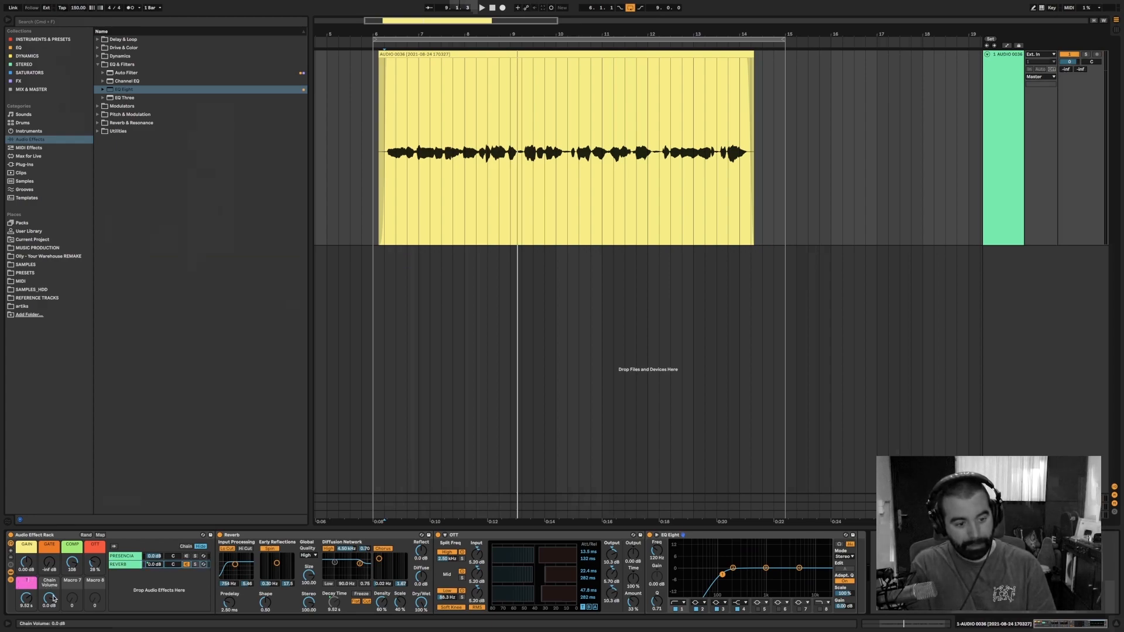
text(B)
key(Return)
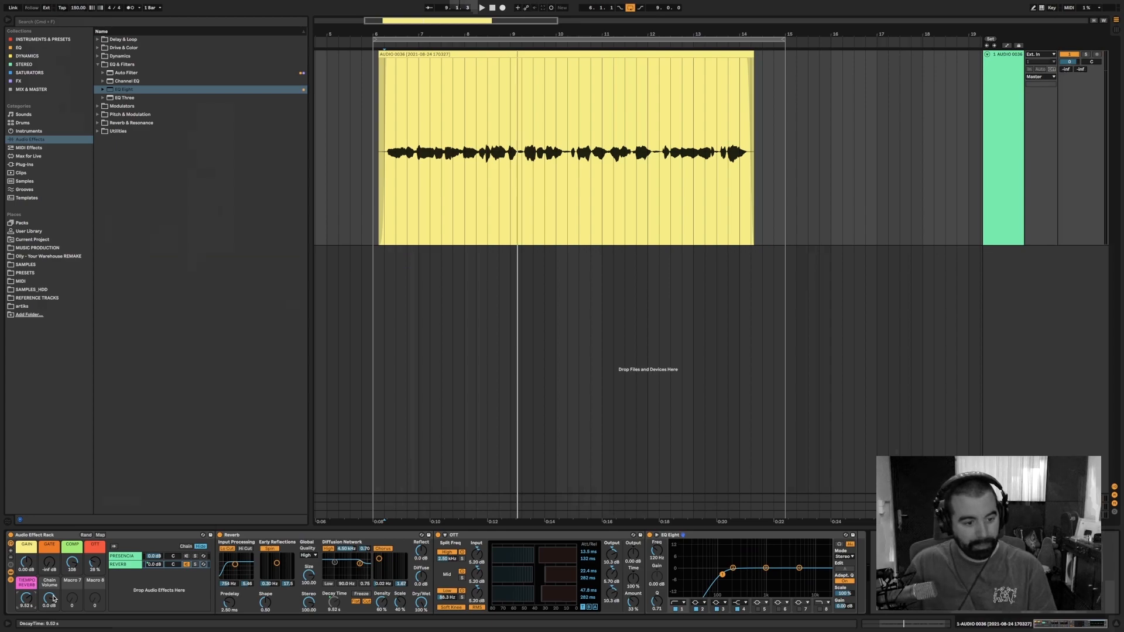
Rename the Chain Volume macro as REVERB.
click(55, 585)
key(super+r)
text(REVER)
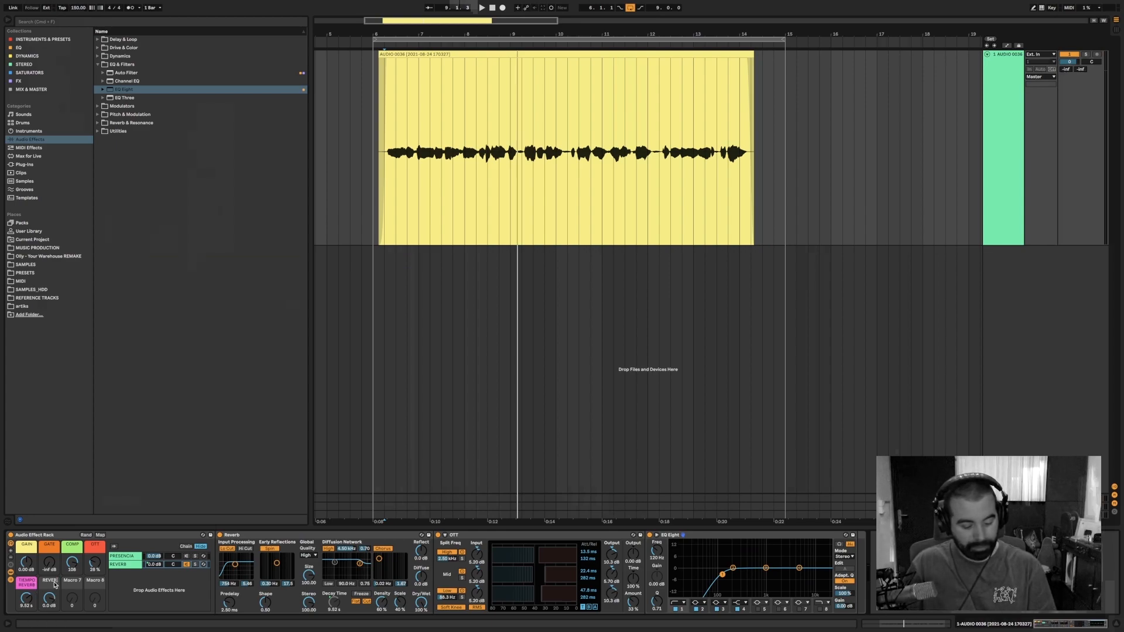
Finish entering REVERB as the sixth macro's name.
text(B)
key(Return)
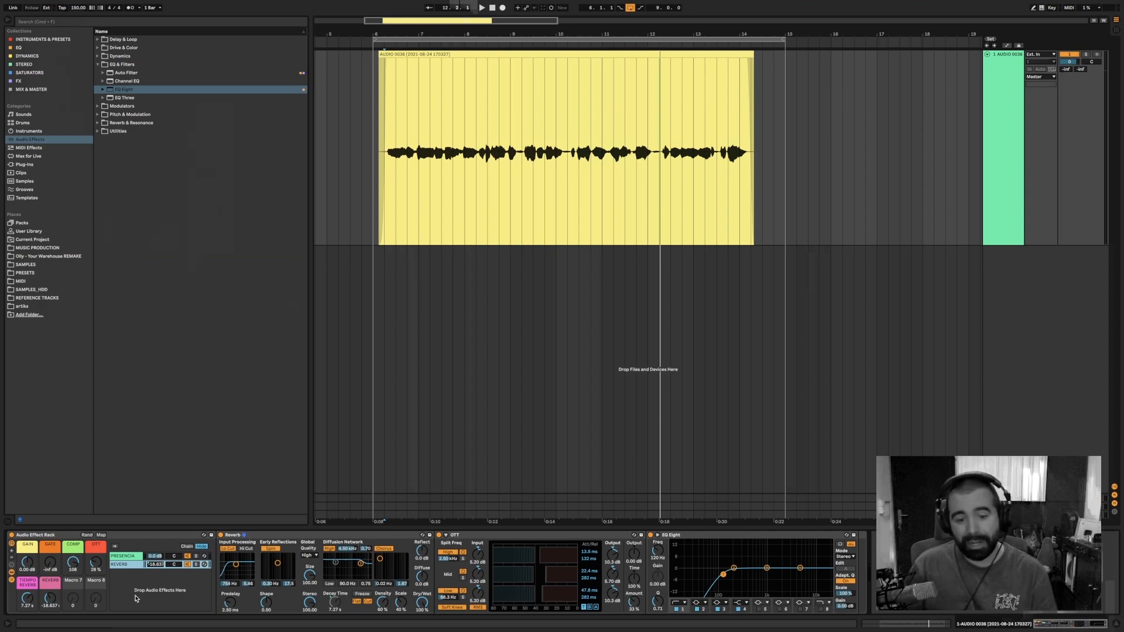
Create a third chain named DELAY in the rack and add a Delay effect to it.
right_click(140, 580)
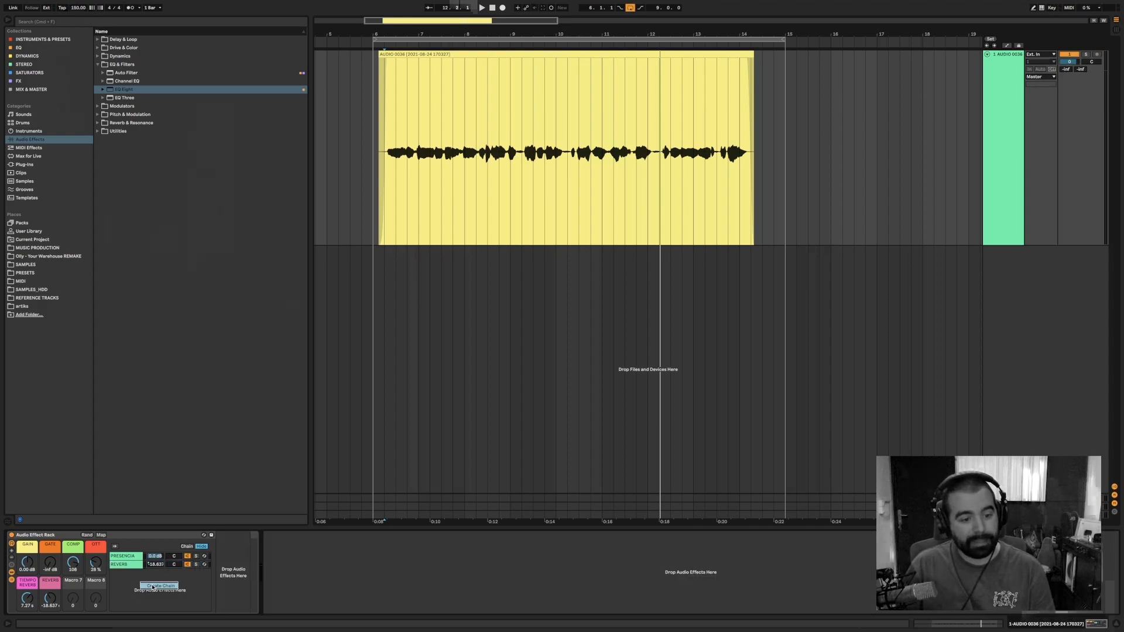
click(149, 585)
key(super+r)
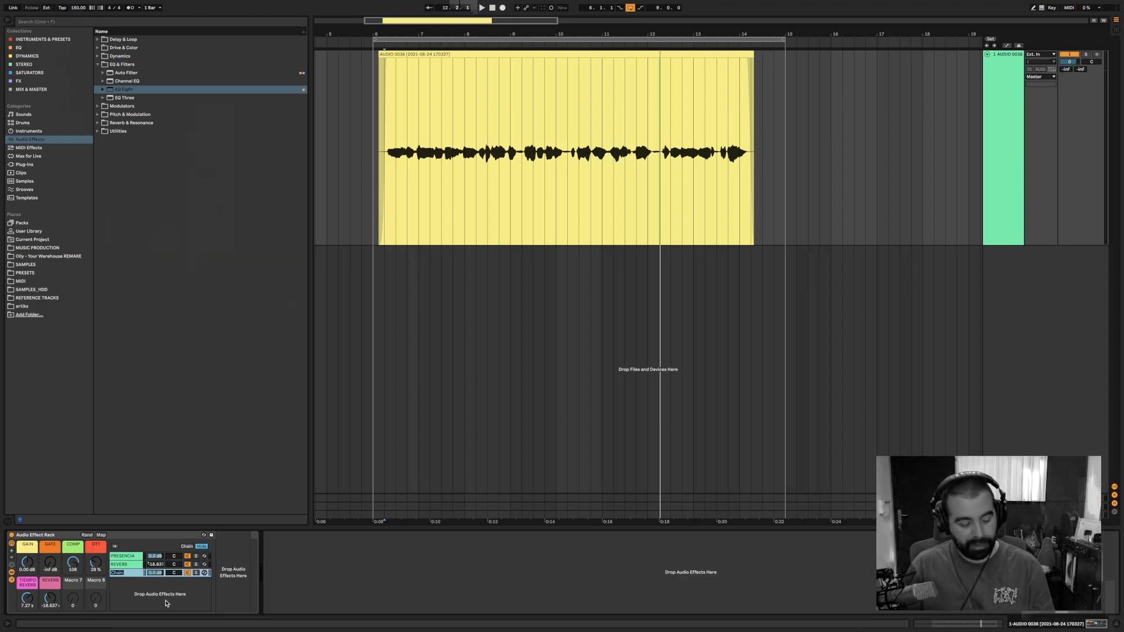
text(DELAY)
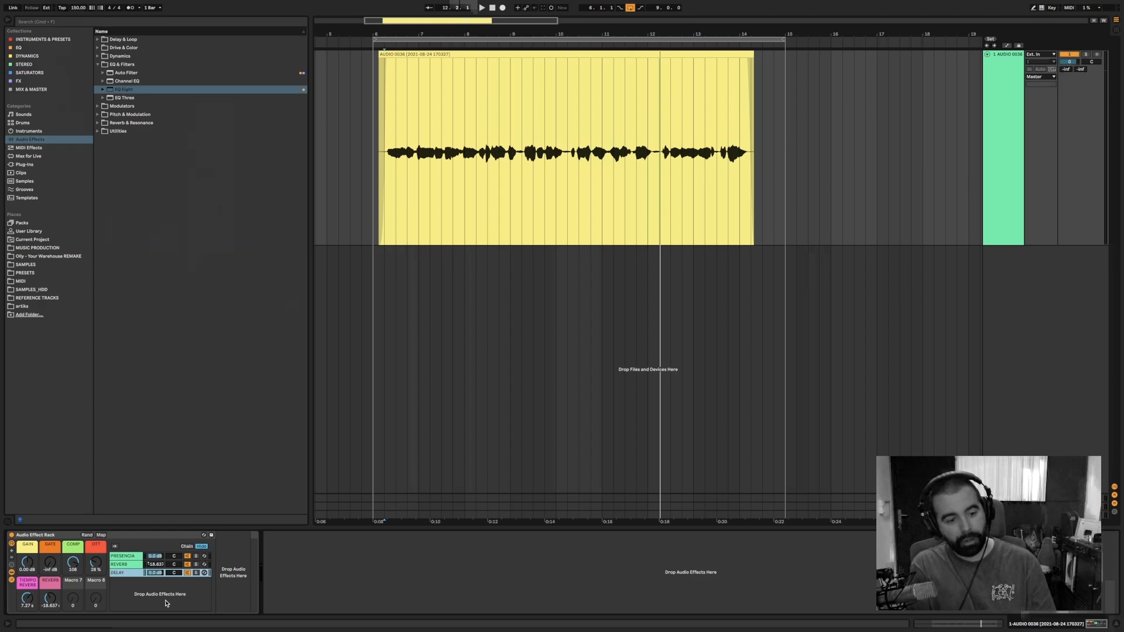
click(138, 573)
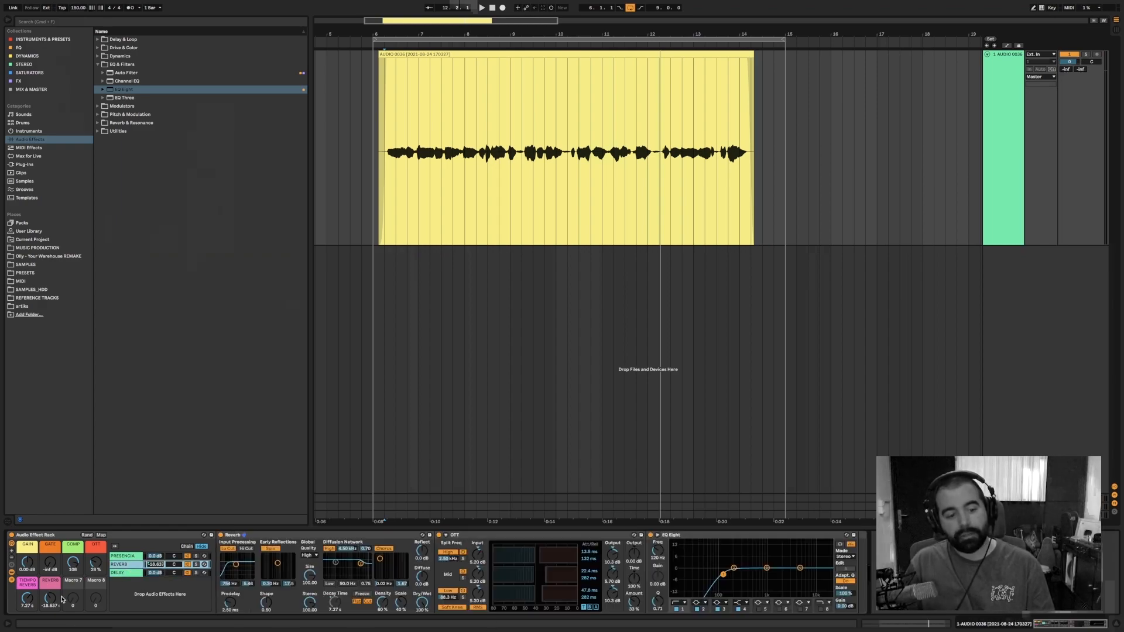
click(128, 575)
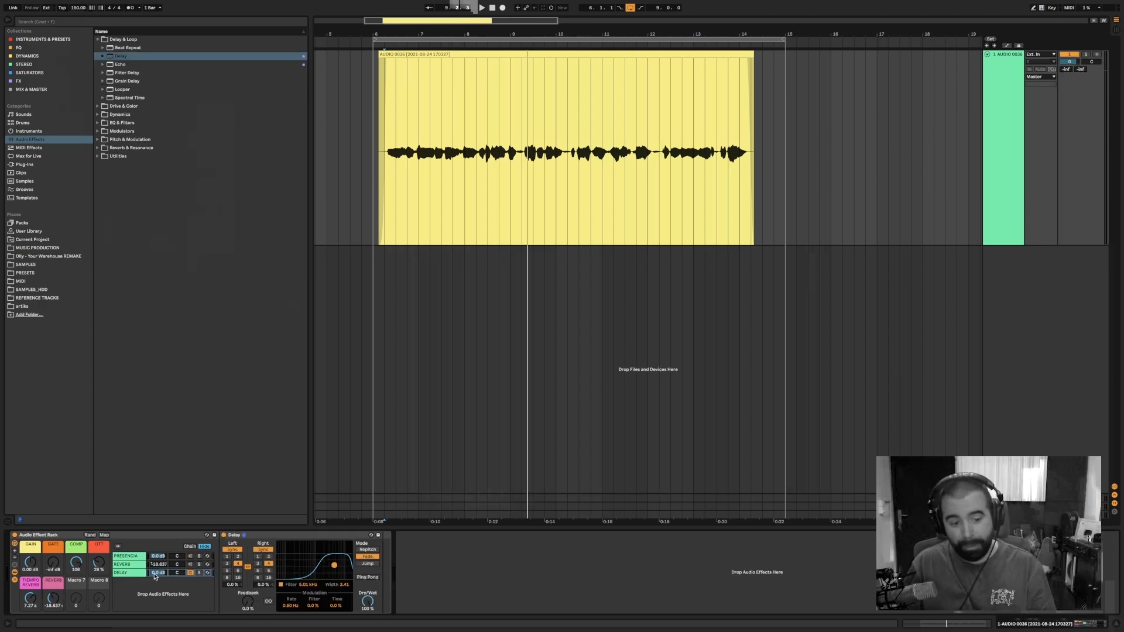
Map the DELAY chain's volume to Macro 7 and rename that macro as DELAY.
right_click(155, 573)
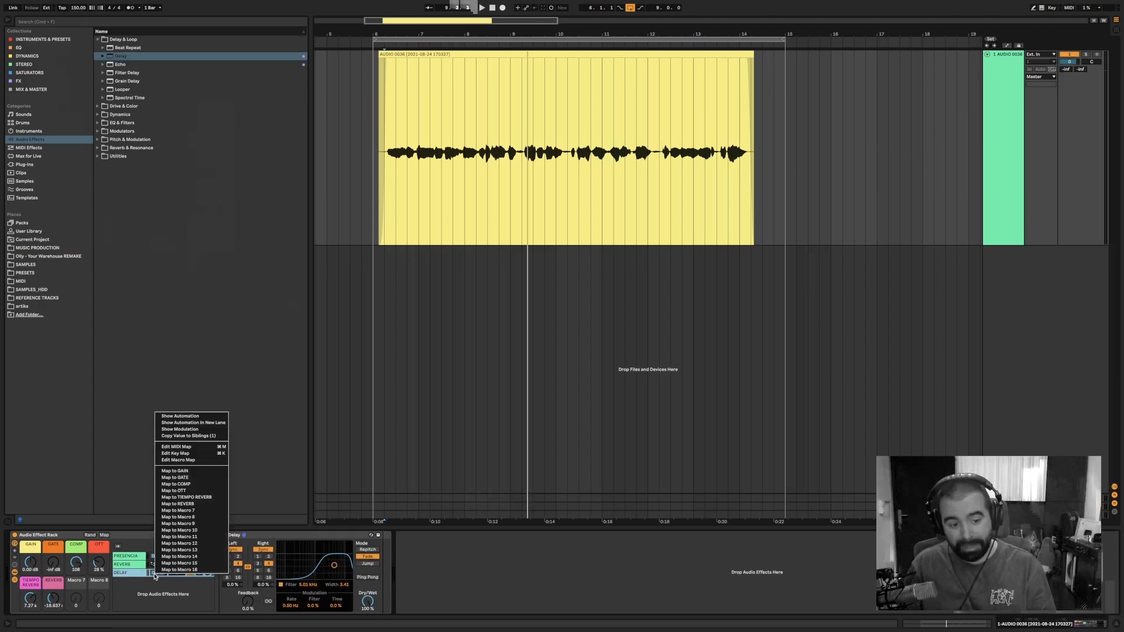
click(166, 511)
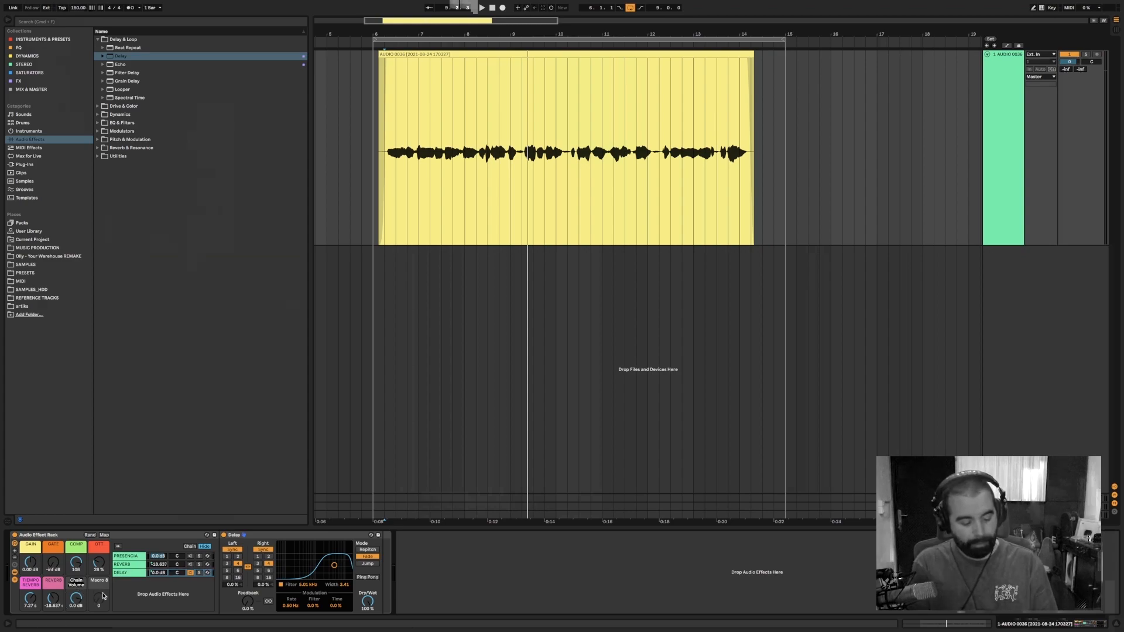
text(DELAY)
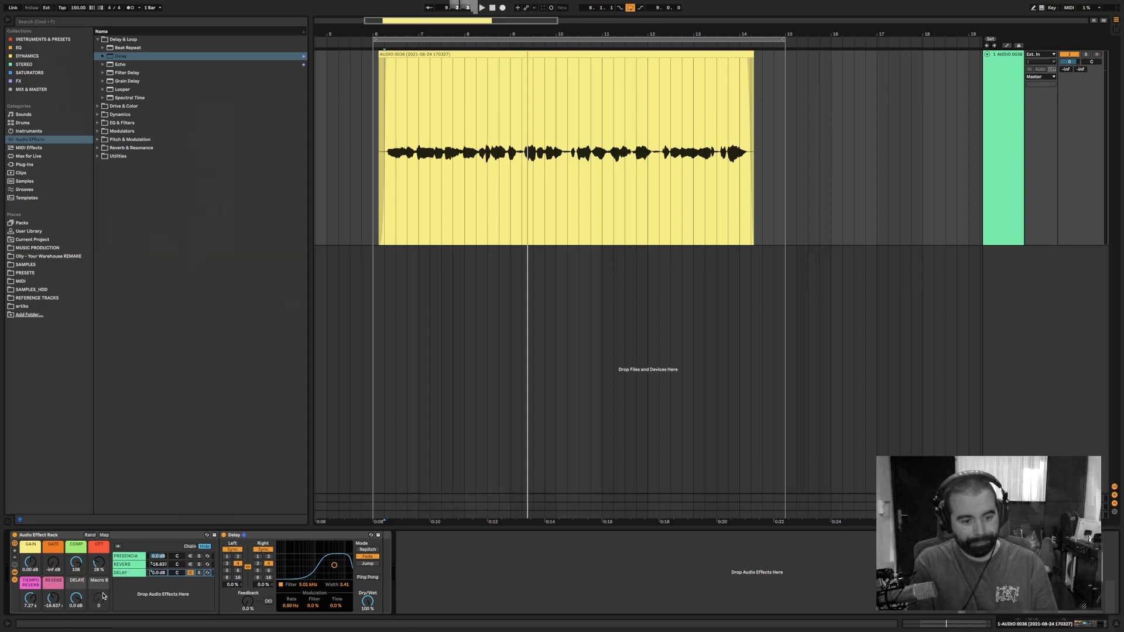
key(Return)
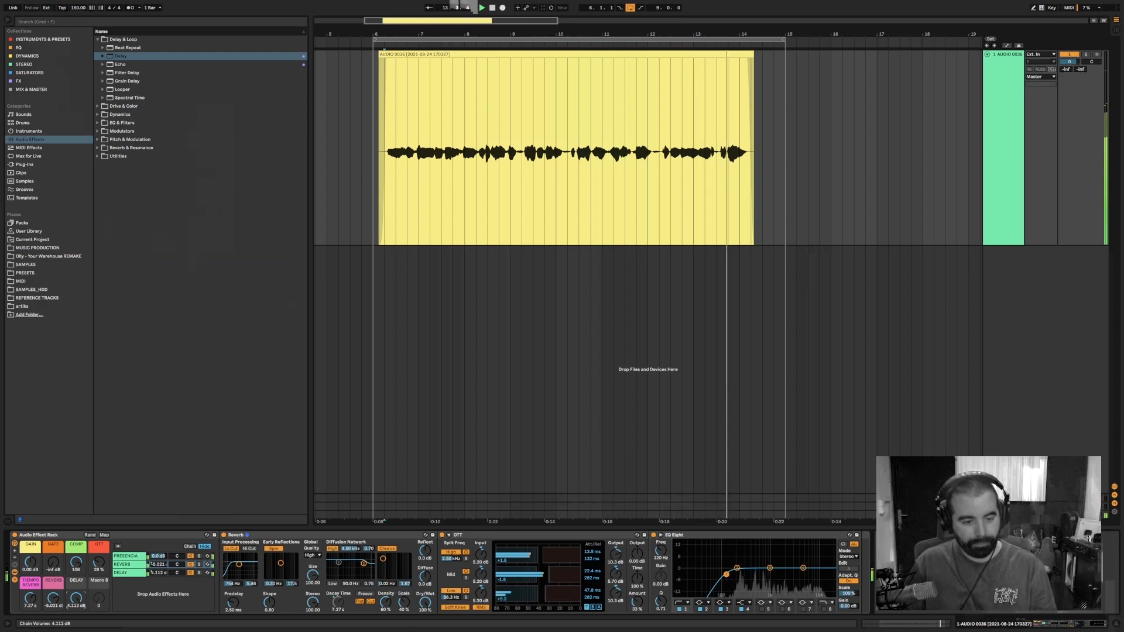
Create a fourth chain in the rack, solo it and name it SATURATION.
click(138, 572)
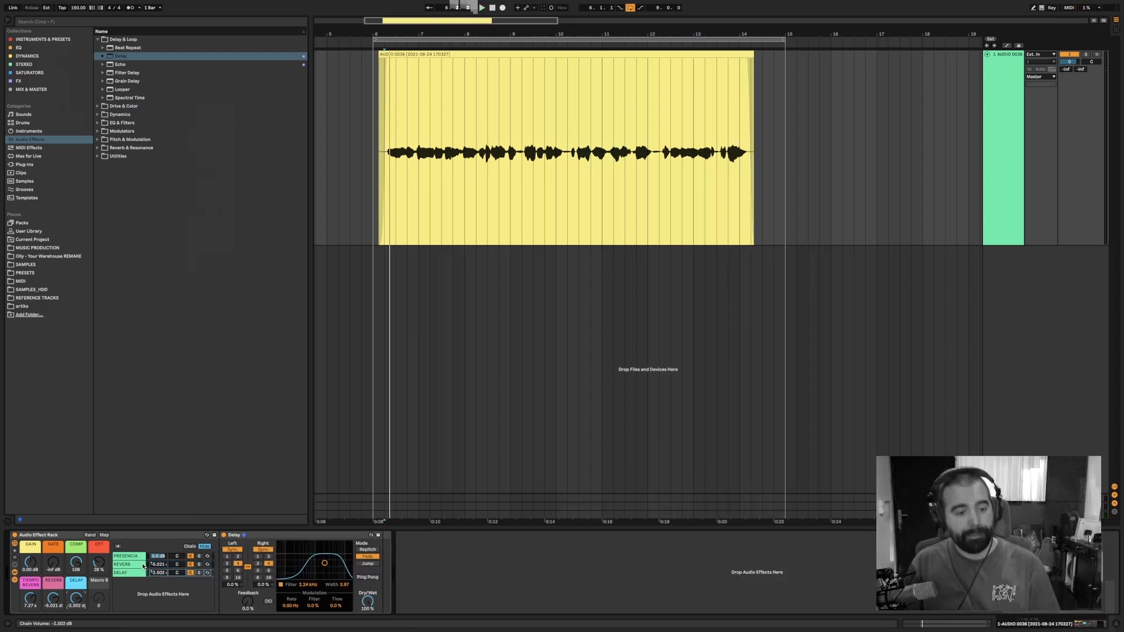
click(130, 589)
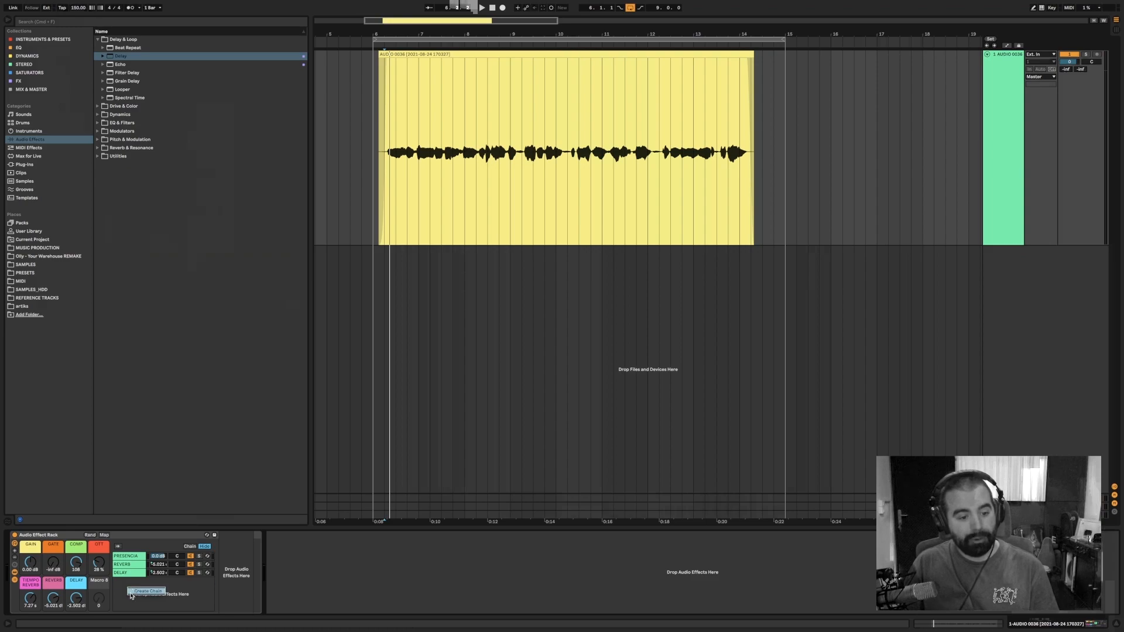
click(132, 591)
click(199, 581)
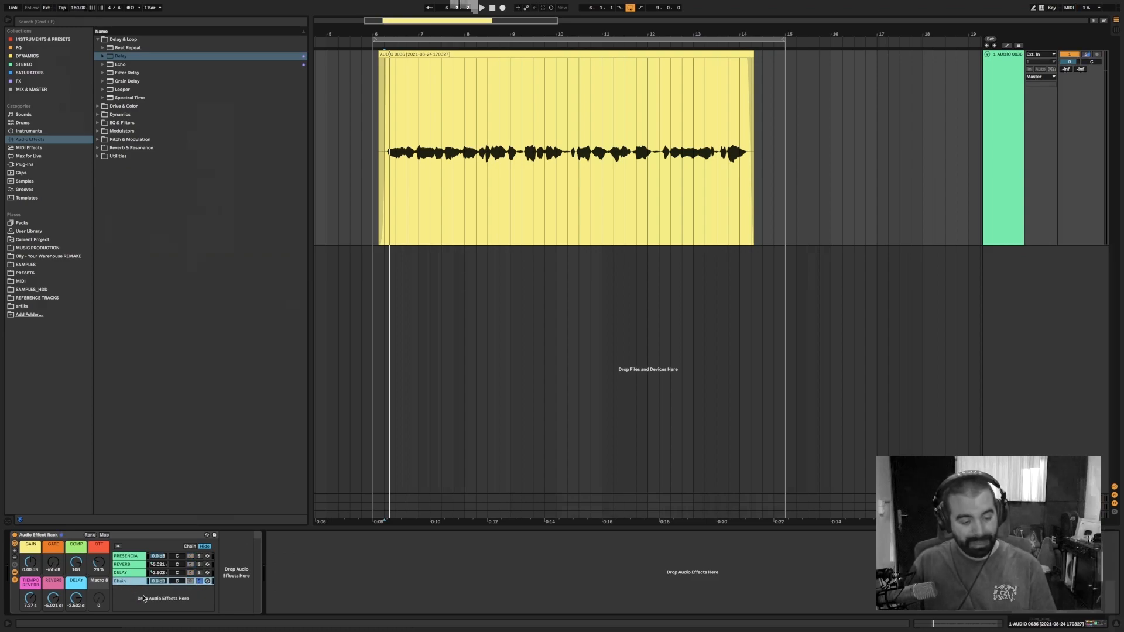
key(super+r)
text(SATU)
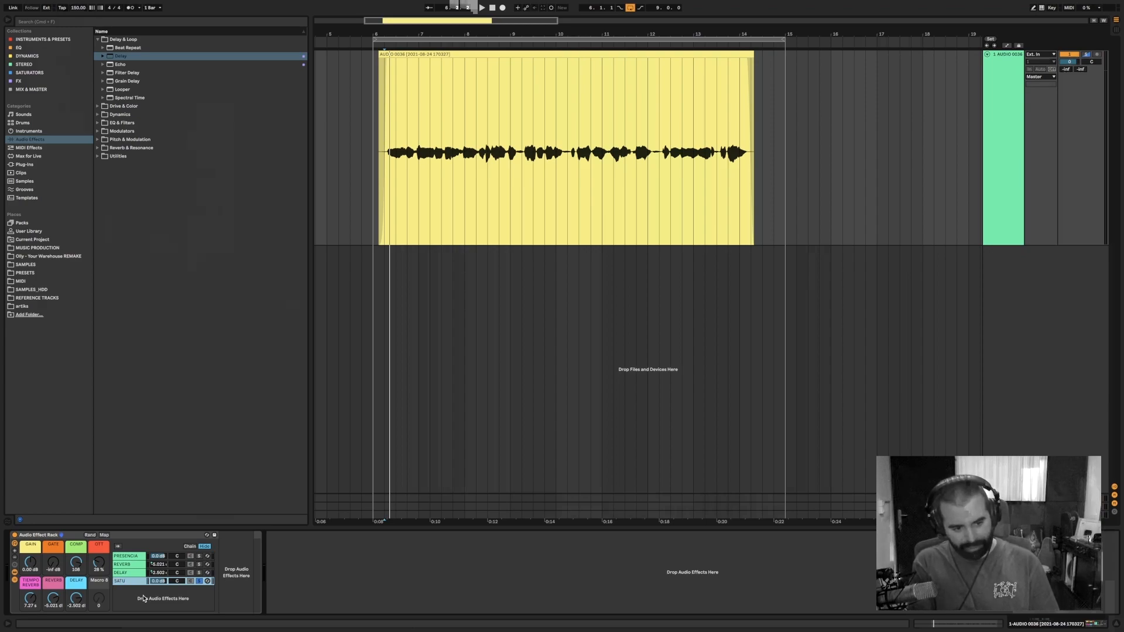
text(RATION)
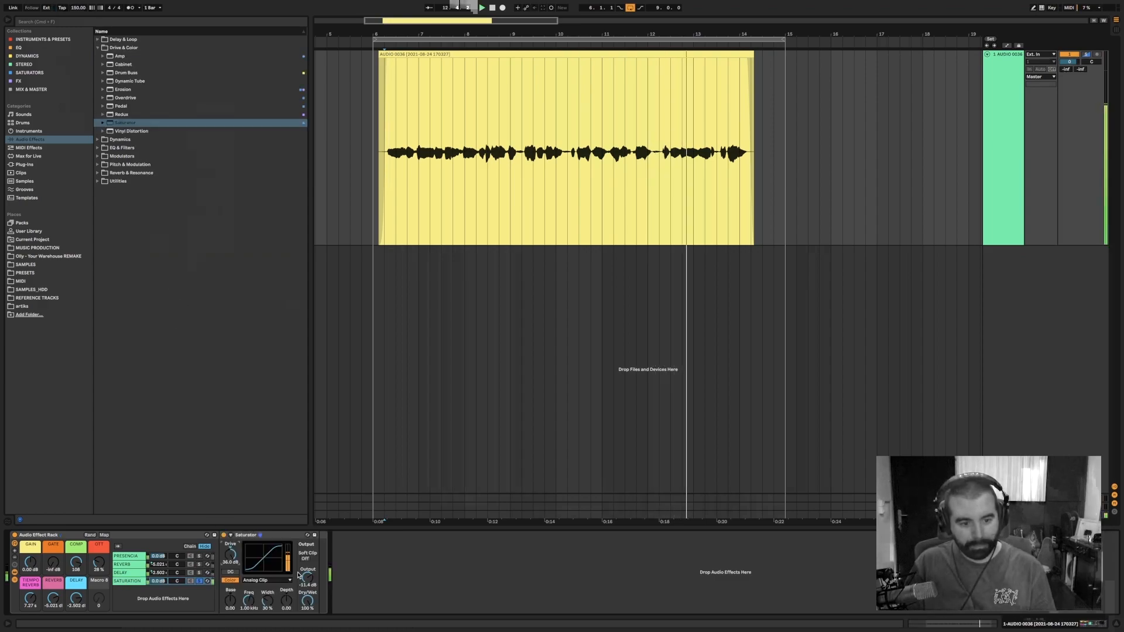
Lower the Saturator's output to about -16.9 dB and take the SATURATION chain out of solo.
drag(299, 574, 349, 595)
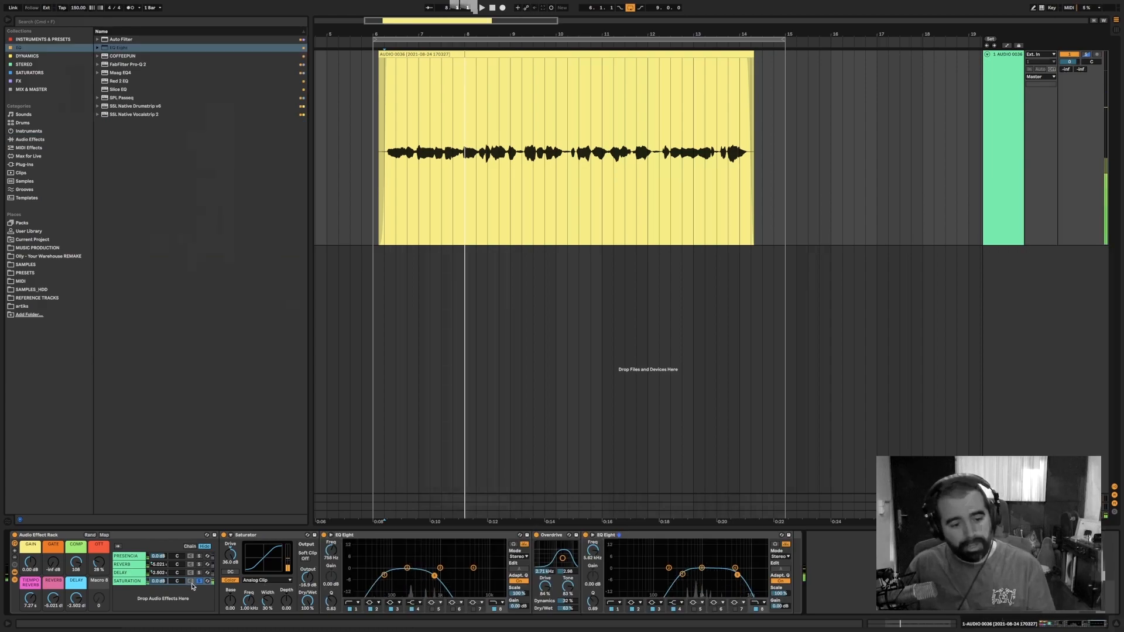
click(199, 581)
Map the SATURATION chain's volume to Macro 8 and lower that macro to about -27.8 dB while auditioning the vocal.
right_click(156, 582)
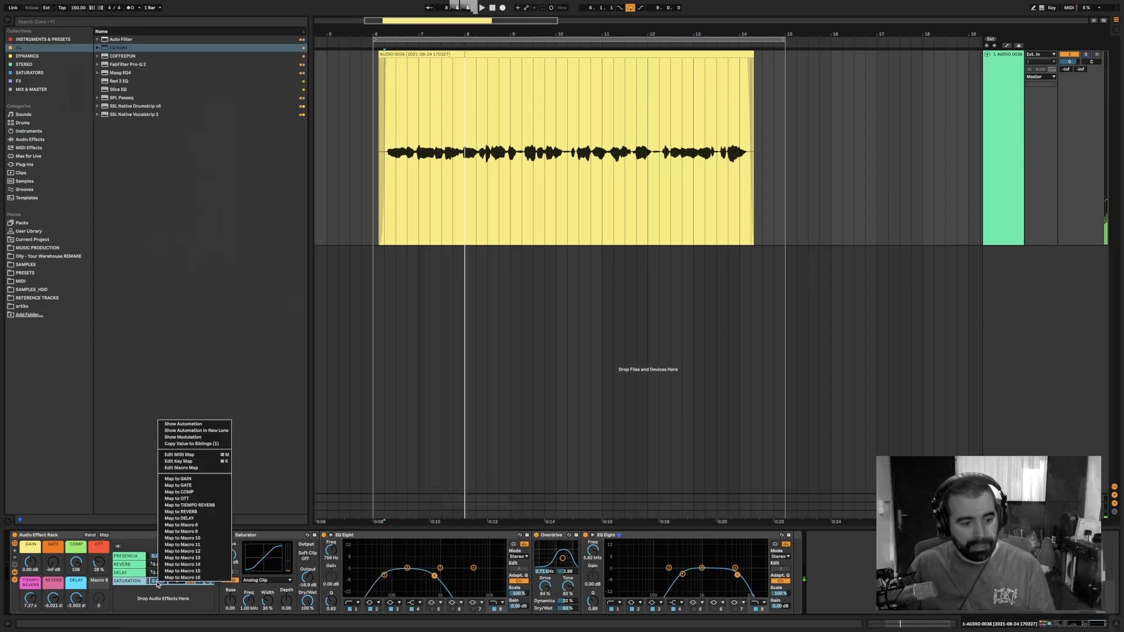
click(199, 525)
drag(97, 602, 98, 622)
key(space)
key(space)
click(138, 600)
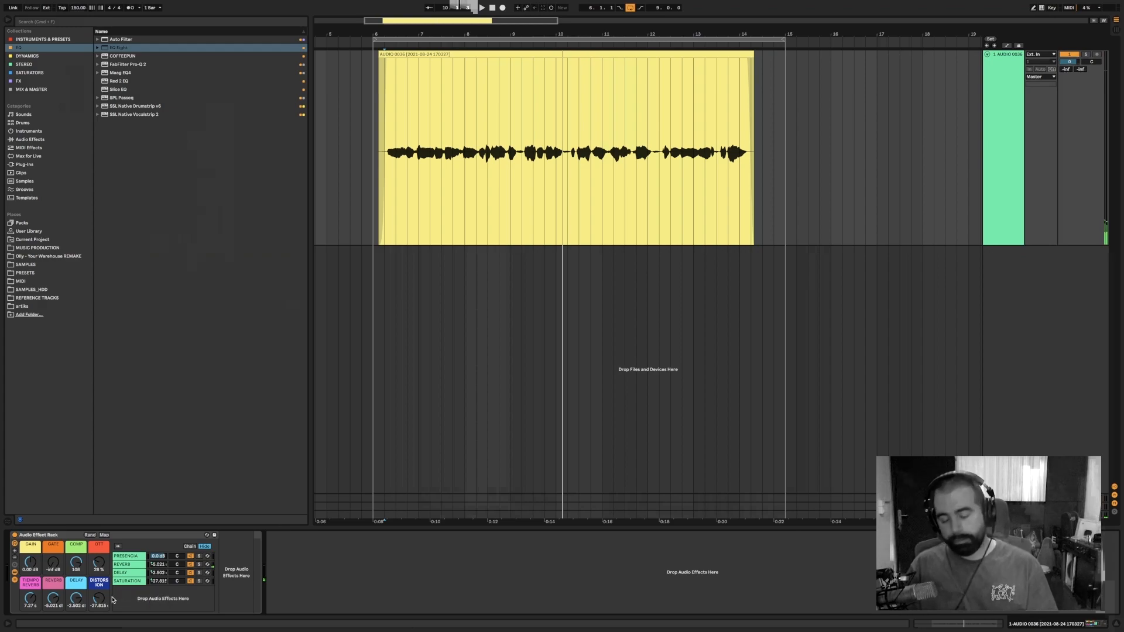
Show the REVERB chain and vary the rack's number of macros from six up to sixteen, ending at fourteen.
click(126, 564)
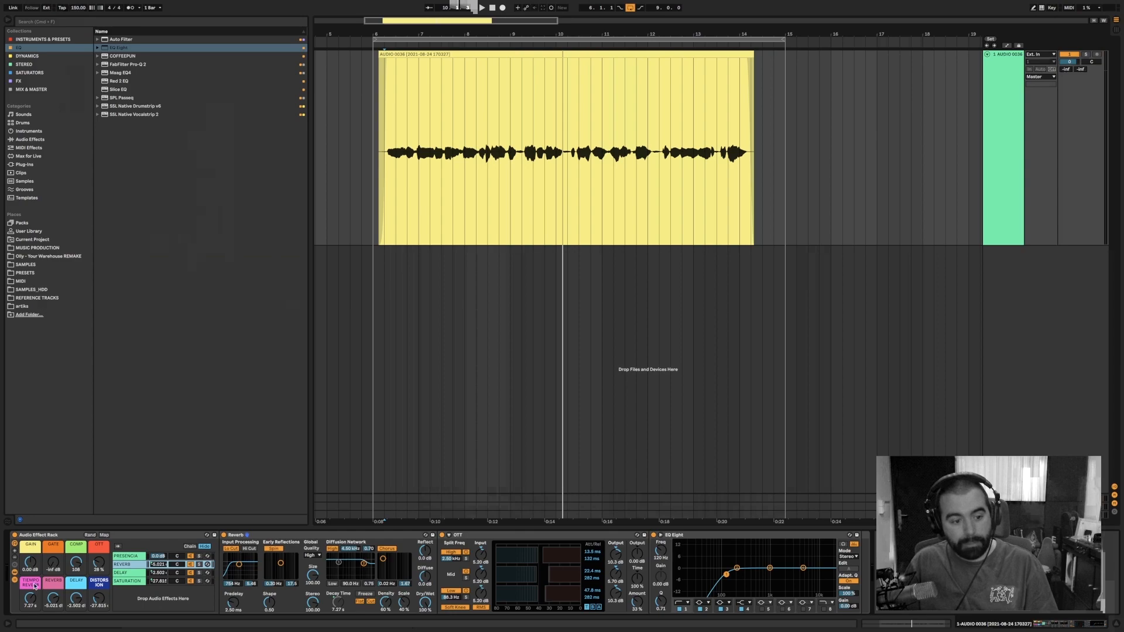
click(17, 556)
click(15, 552)
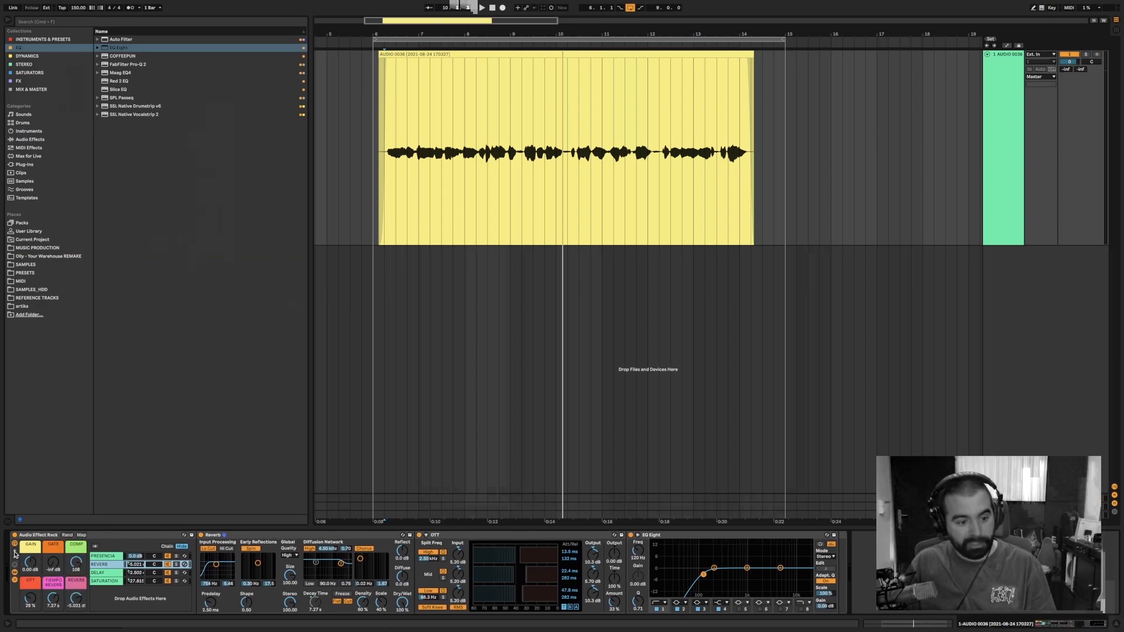
click(15, 551)
click(15, 551)
click(16, 551)
click(16, 552)
click(15, 551)
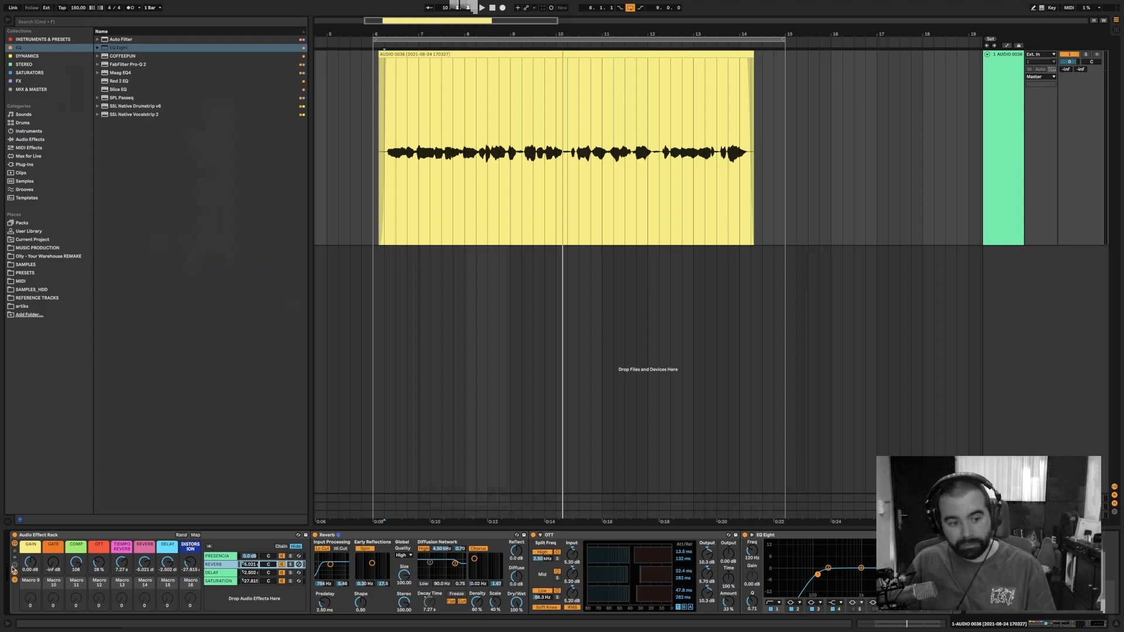
click(15, 559)
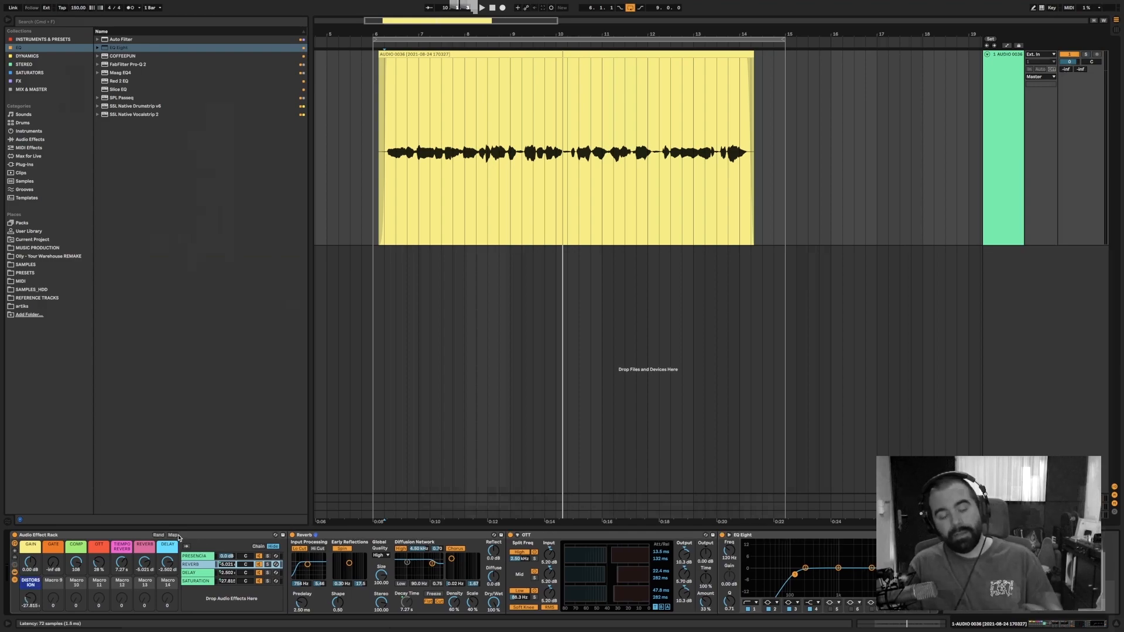